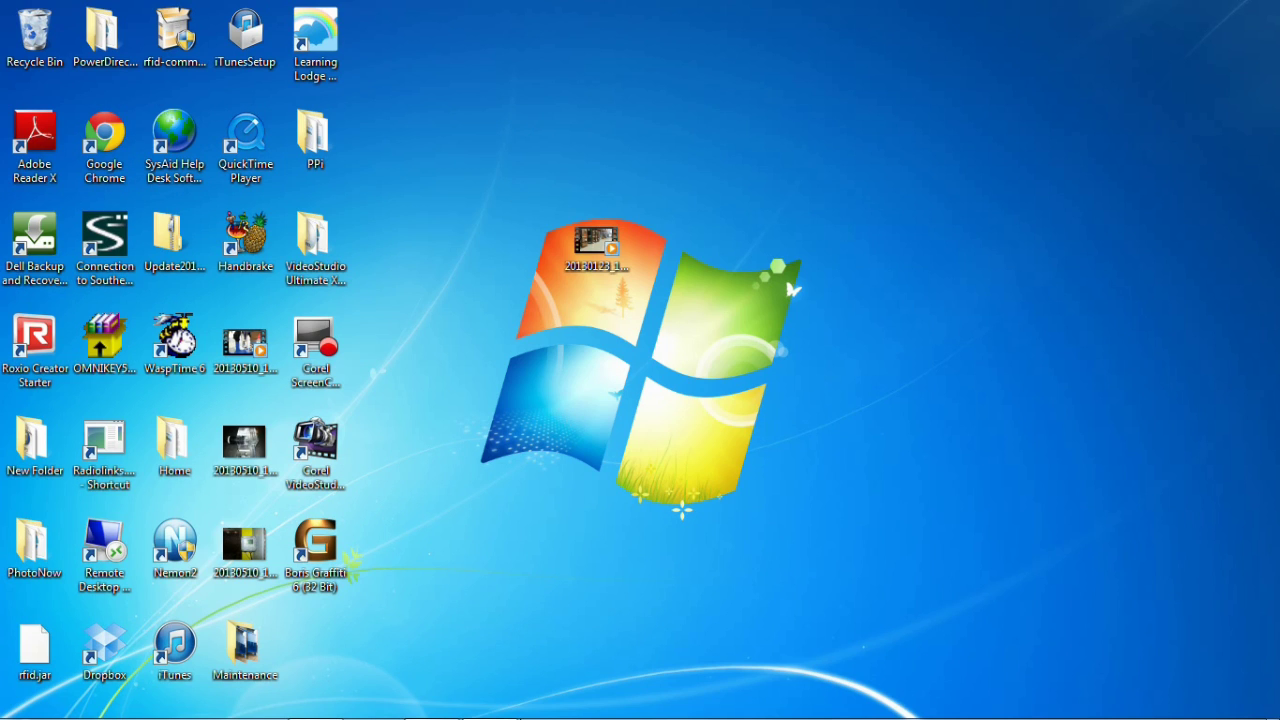
Step: Restore the minimized VideoStudio window from its taskbar thumbnail to the editing workspace
{"action": "mouse_move", "coordinate": [476, 712]}
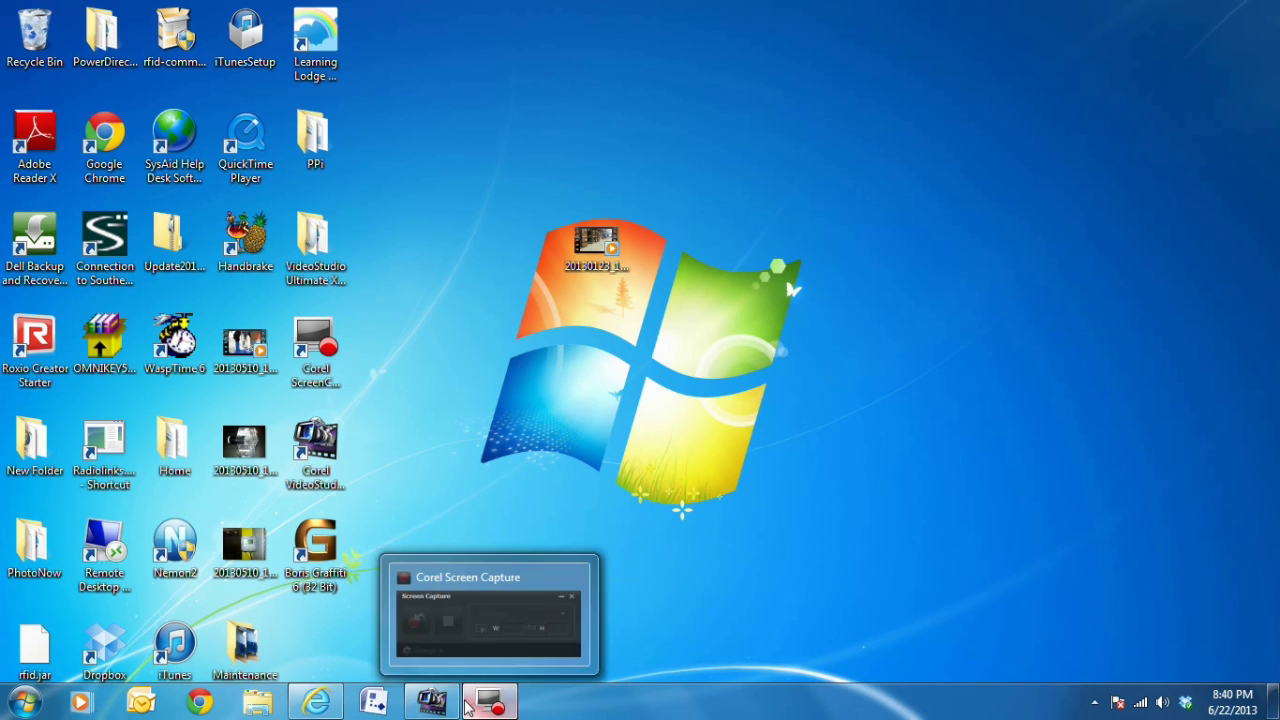
{"action": "mouse_move", "coordinate": [432, 708]}
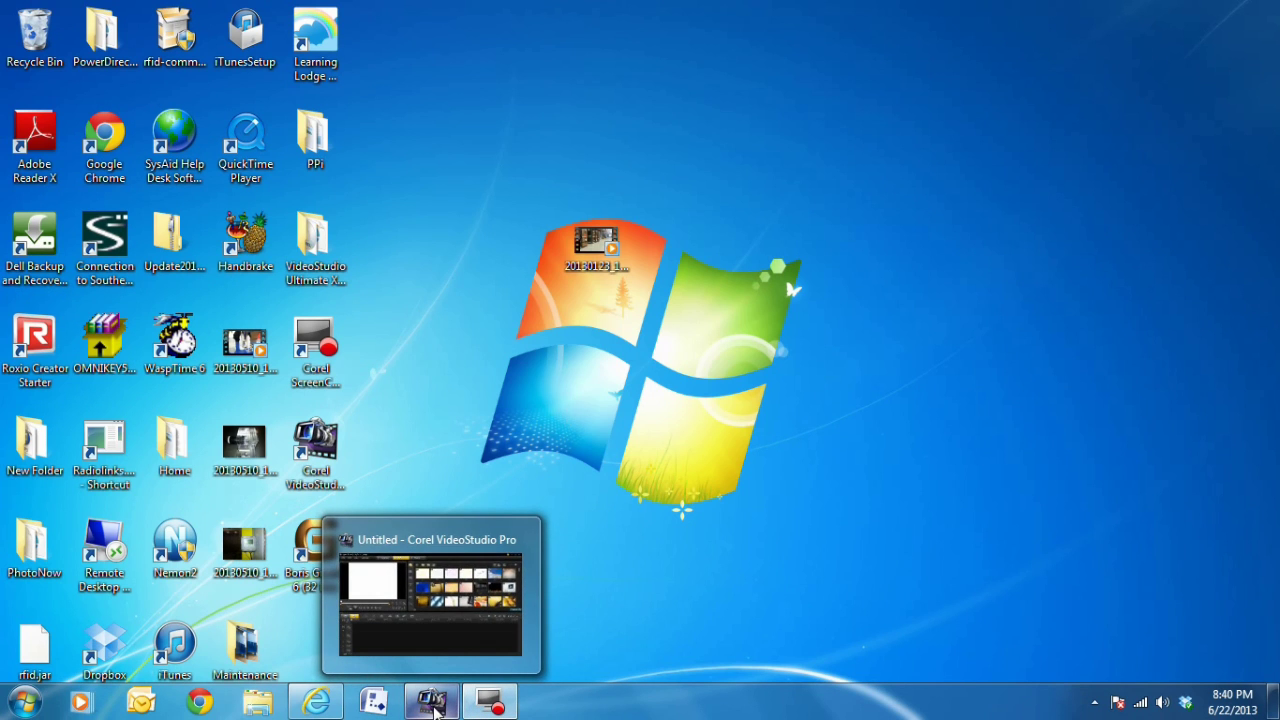
{"action": "left_click", "coordinate": [432, 708]}
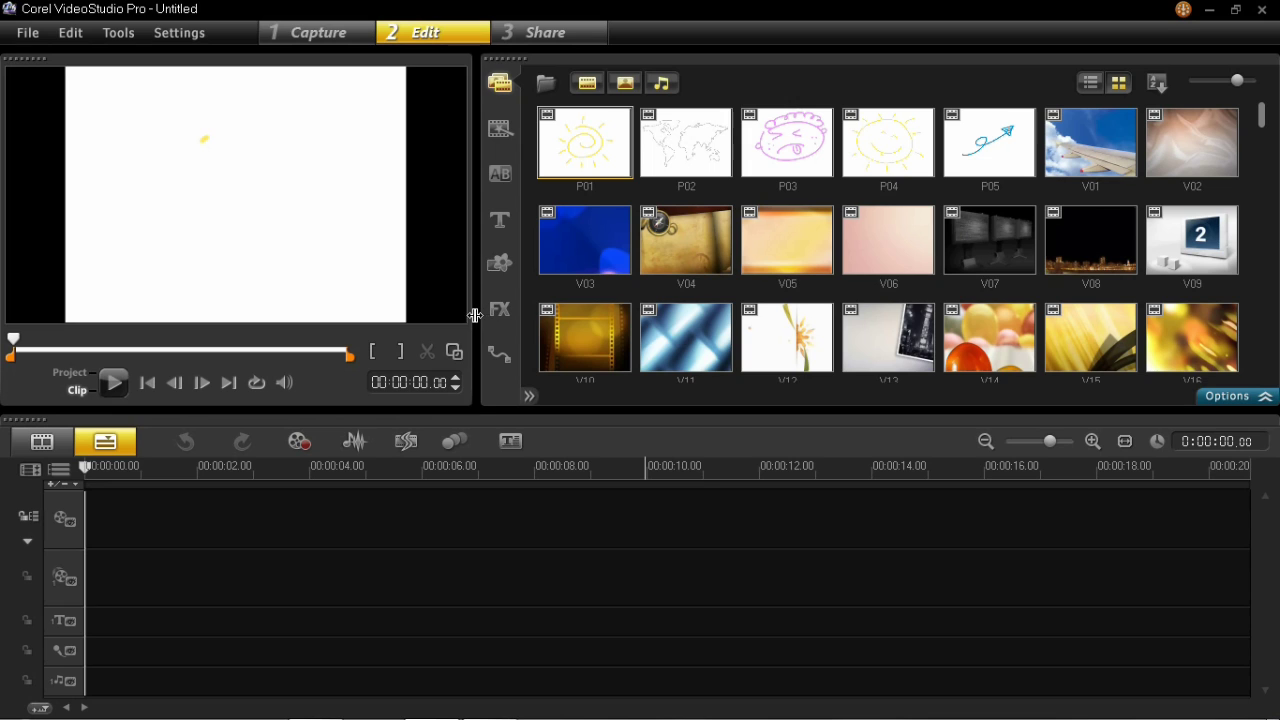
{"action": "mouse_move", "coordinate": [475, 315]}
{"action": "left_mouse_down"}
{"action": "mouse_move", "coordinate": [630, 318]}
{"action": "mouse_move", "coordinate": [475, 316]}
{"action": "left_mouse_up"}
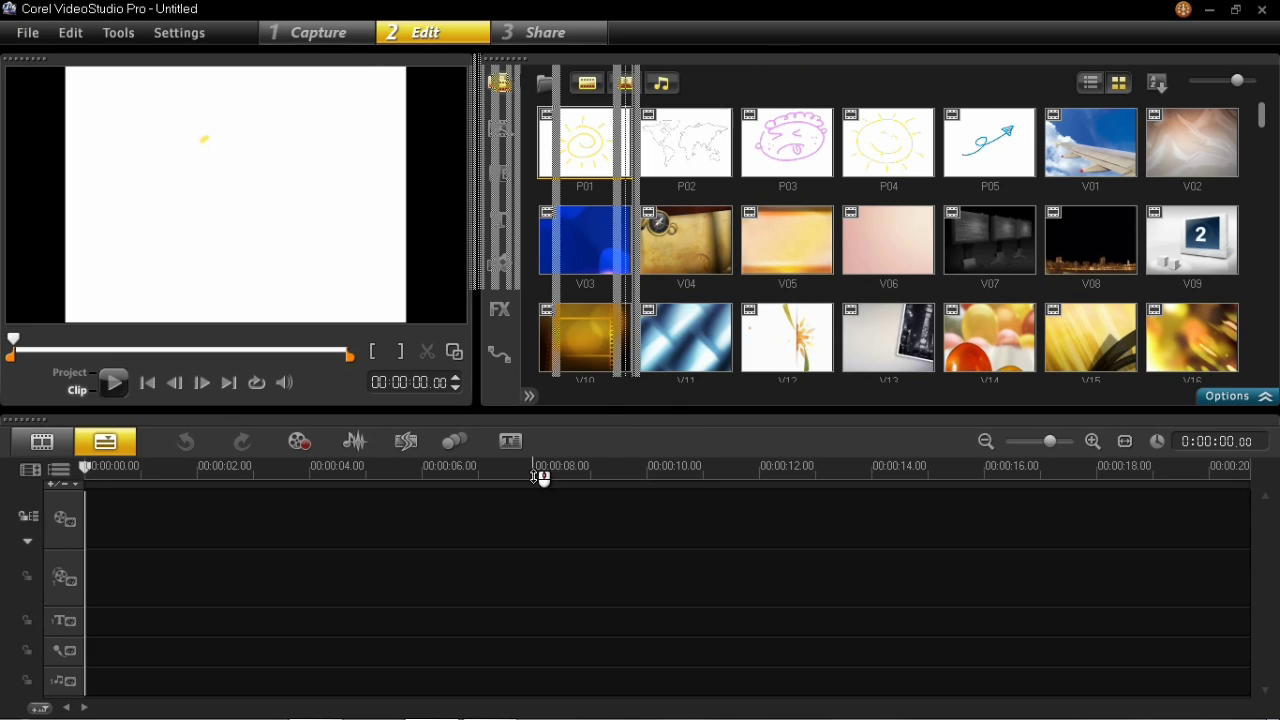
{"action": "left_click", "coordinate": [627, 441]}
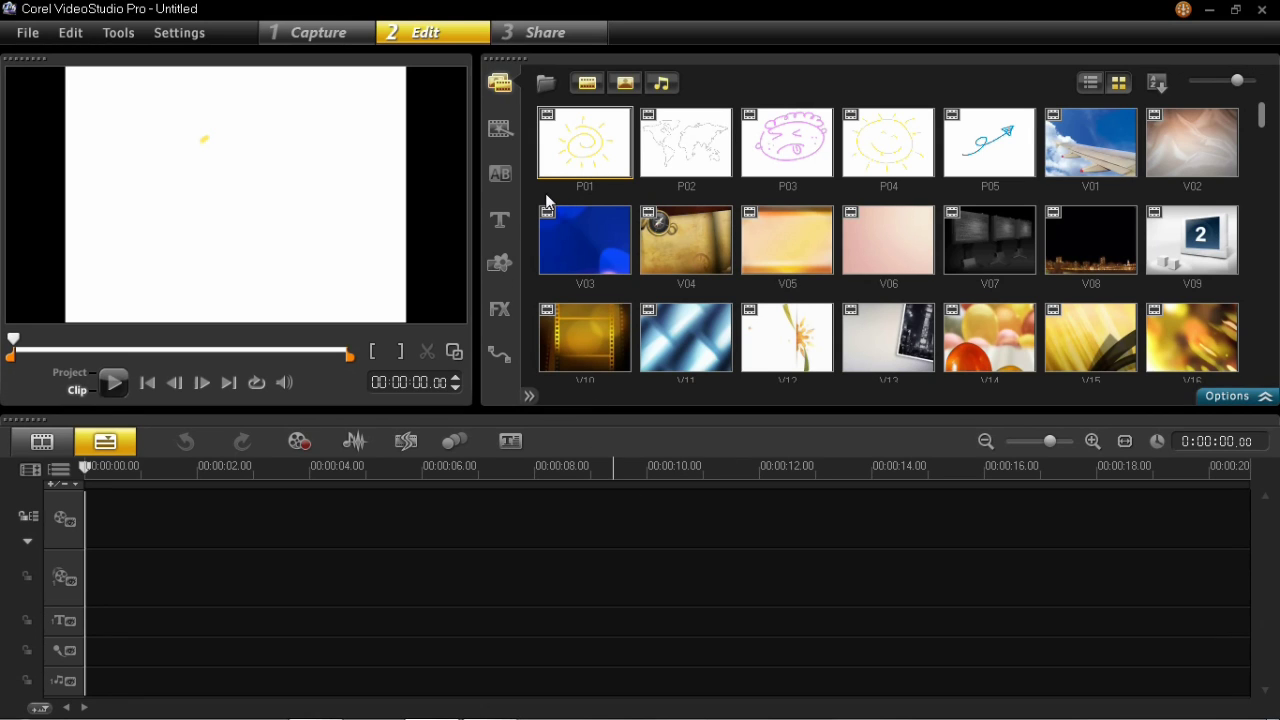
Step: Dismiss P01's trim window, reselect P01 and play it until the sun finishes at 00:00:02.29
{"action": "left_click", "coordinate": [598, 145]}
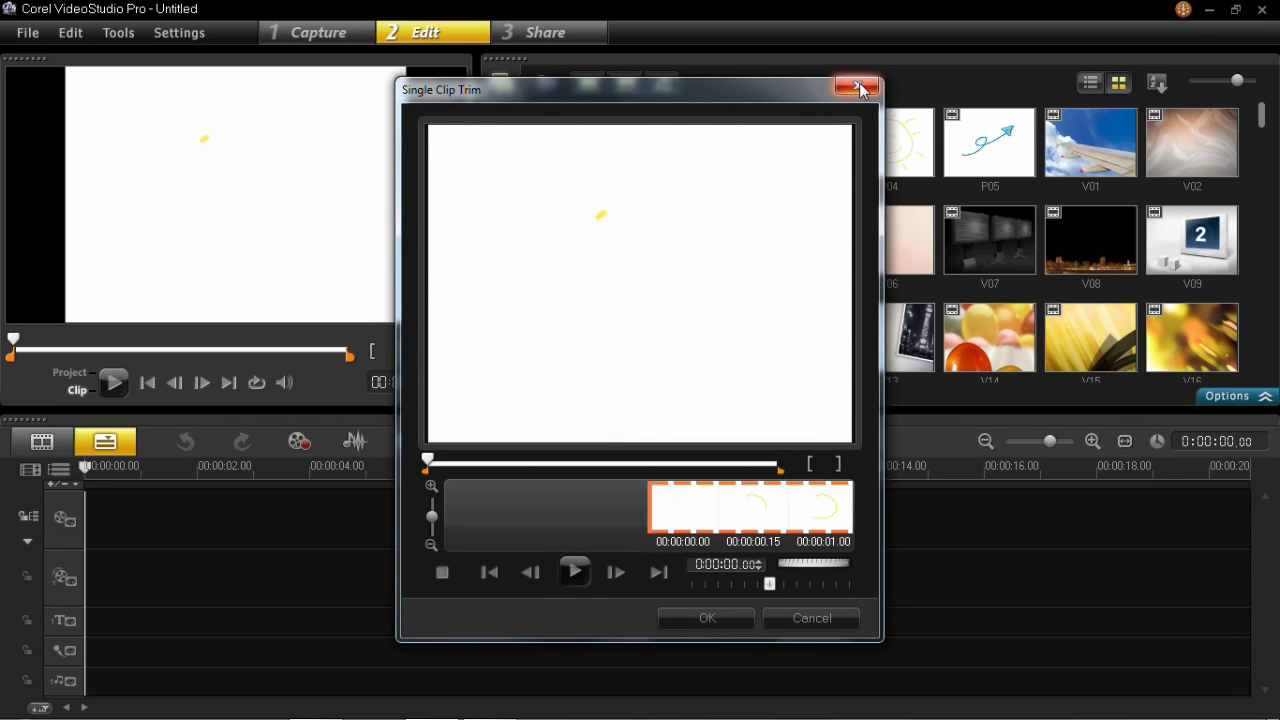
{"action": "left_click", "coordinate": [857, 87]}
{"action": "left_click", "coordinate": [683, 138]}
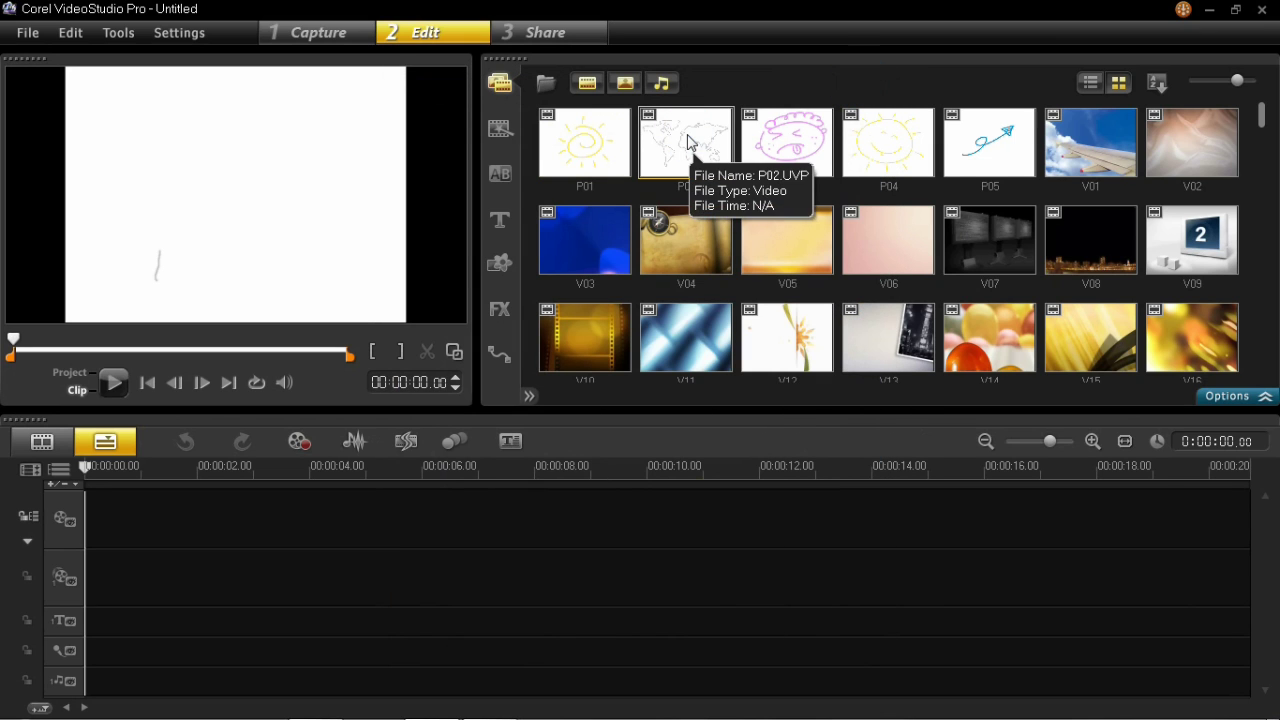
{"action": "left_click", "coordinate": [583, 154]}
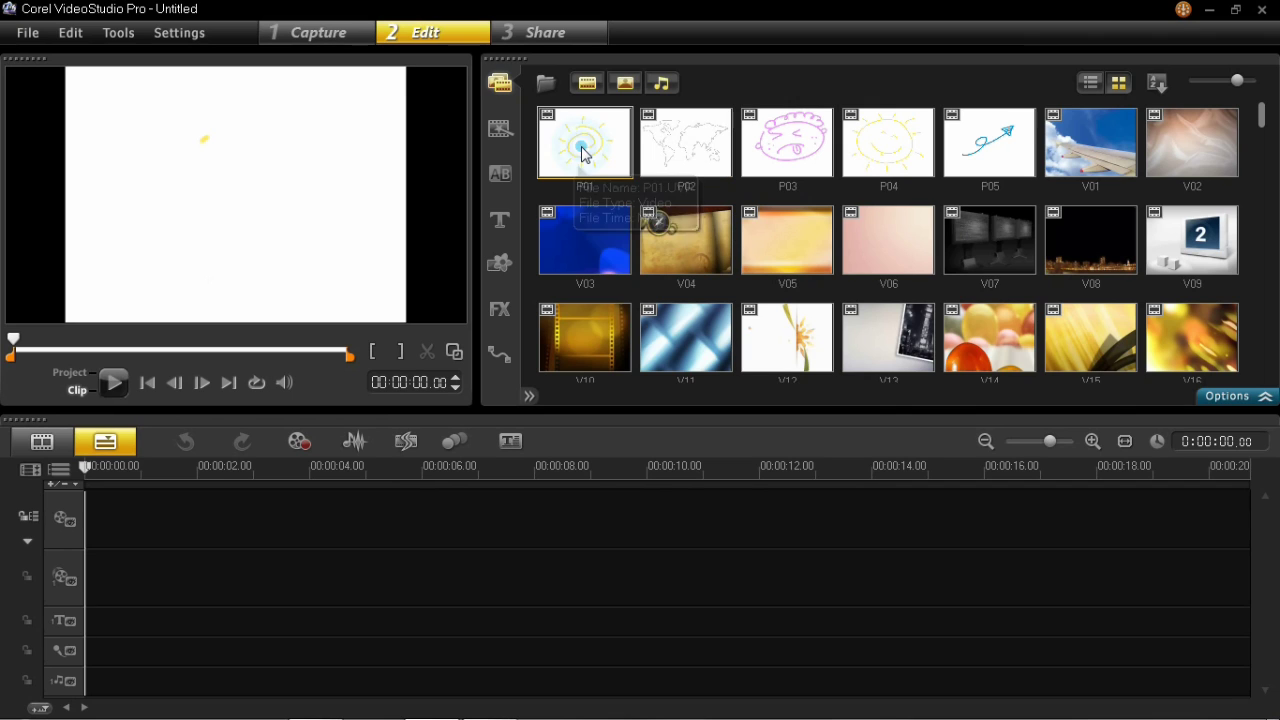
{"action": "left_click", "coordinate": [114, 383]}
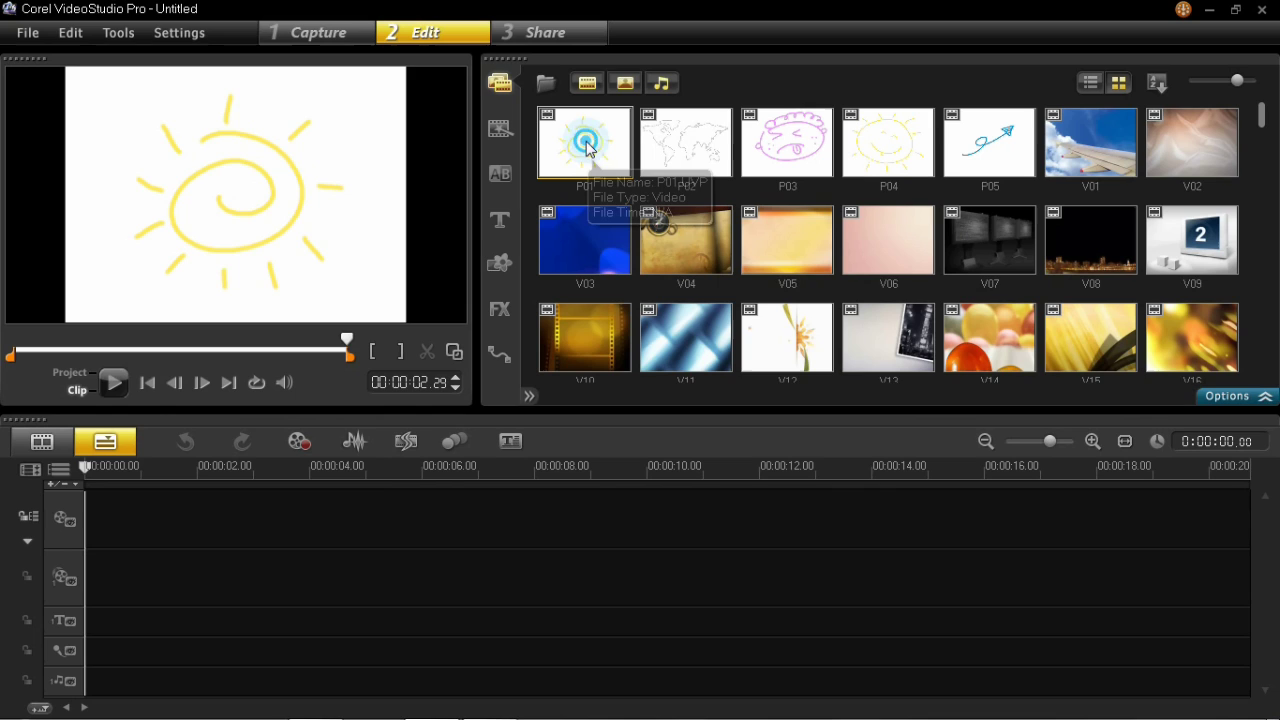
Step: Drop P01 at the start of the video track, preview P02, then add P02 after P01
{"action": "left_click_drag", "start_coordinate": [588, 148], "coordinate": [384, 521]}
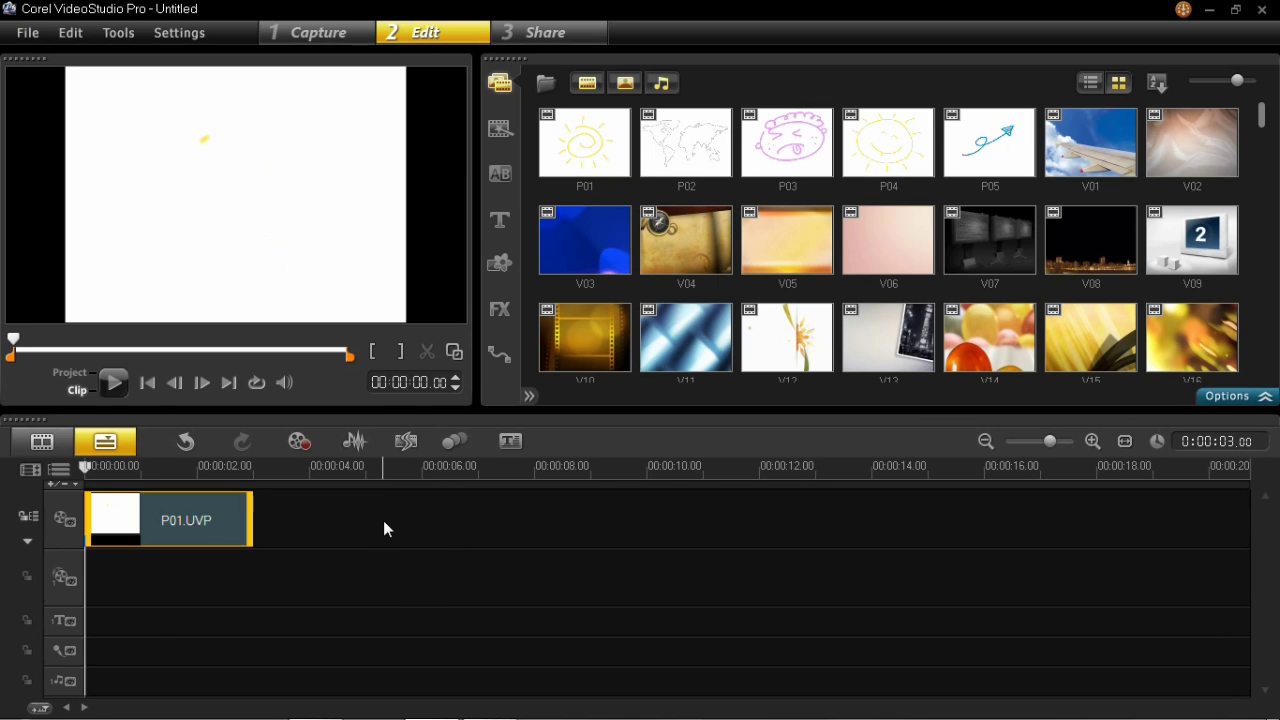
{"action": "left_click", "coordinate": [686, 170]}
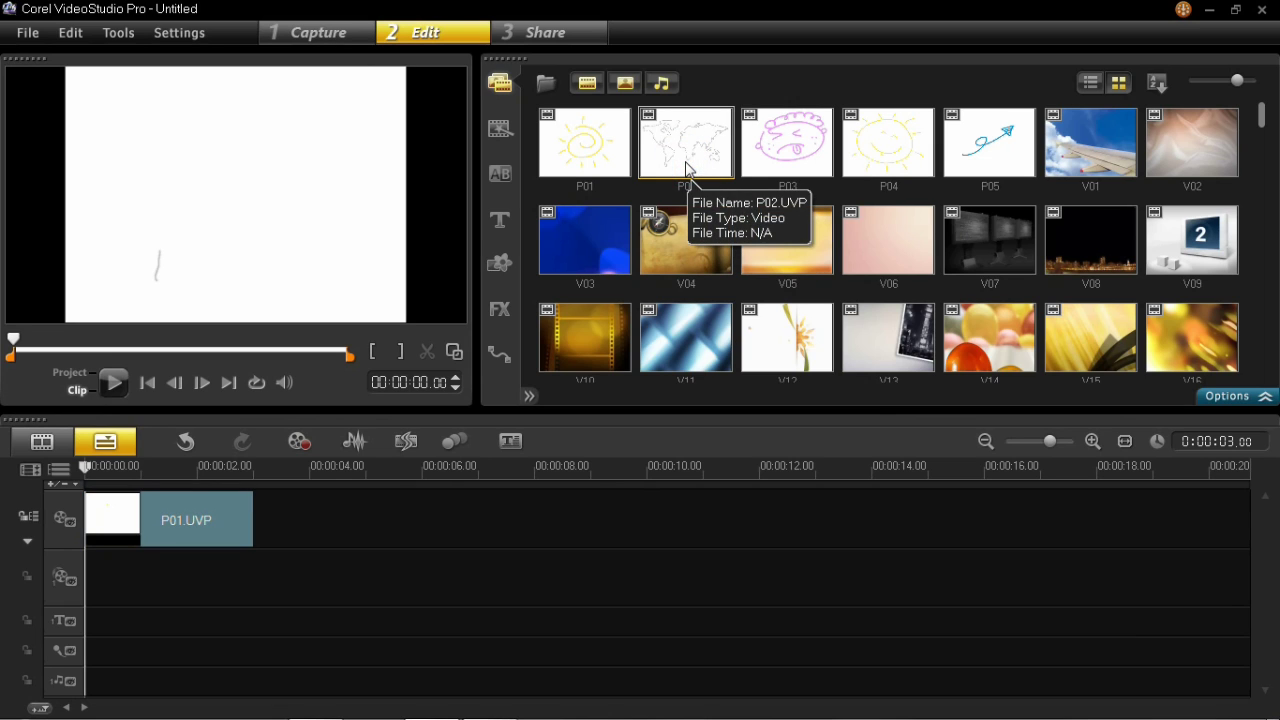
{"action": "left_click", "coordinate": [112, 383]}
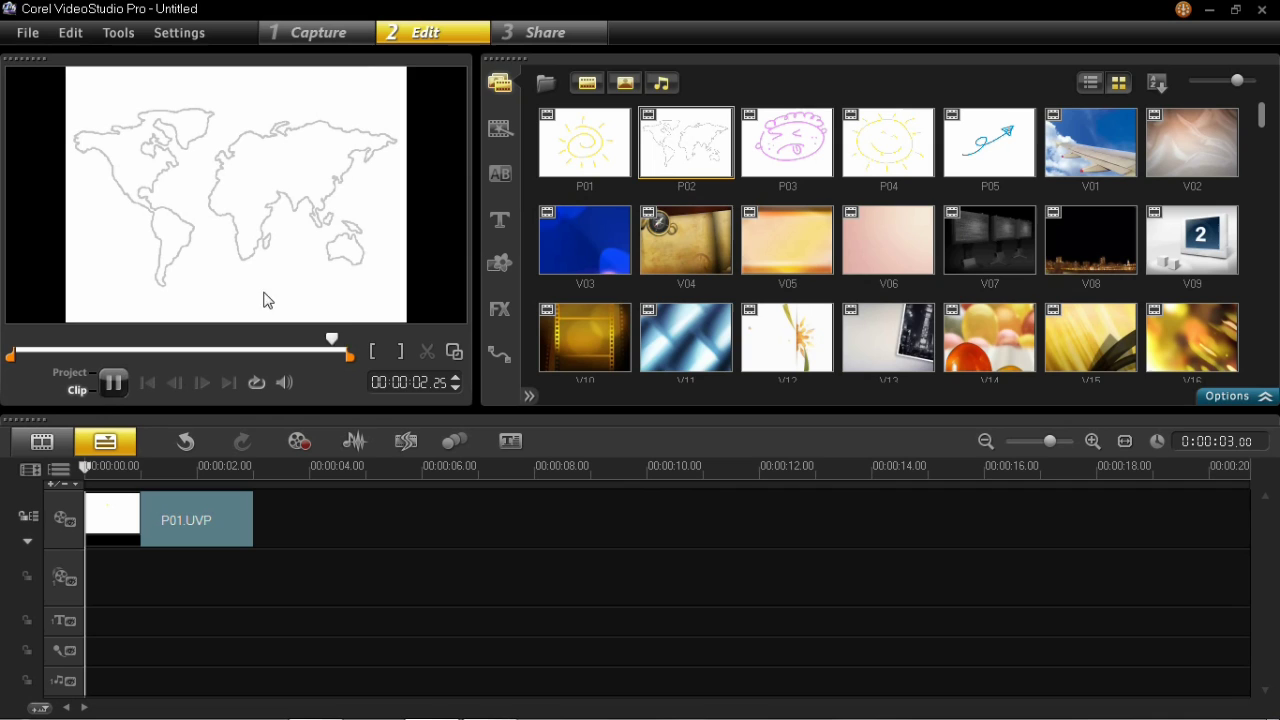
{"action": "scroll", "coordinate": [580, 367], "scroll_direction": "down", "scroll_amount": 1}
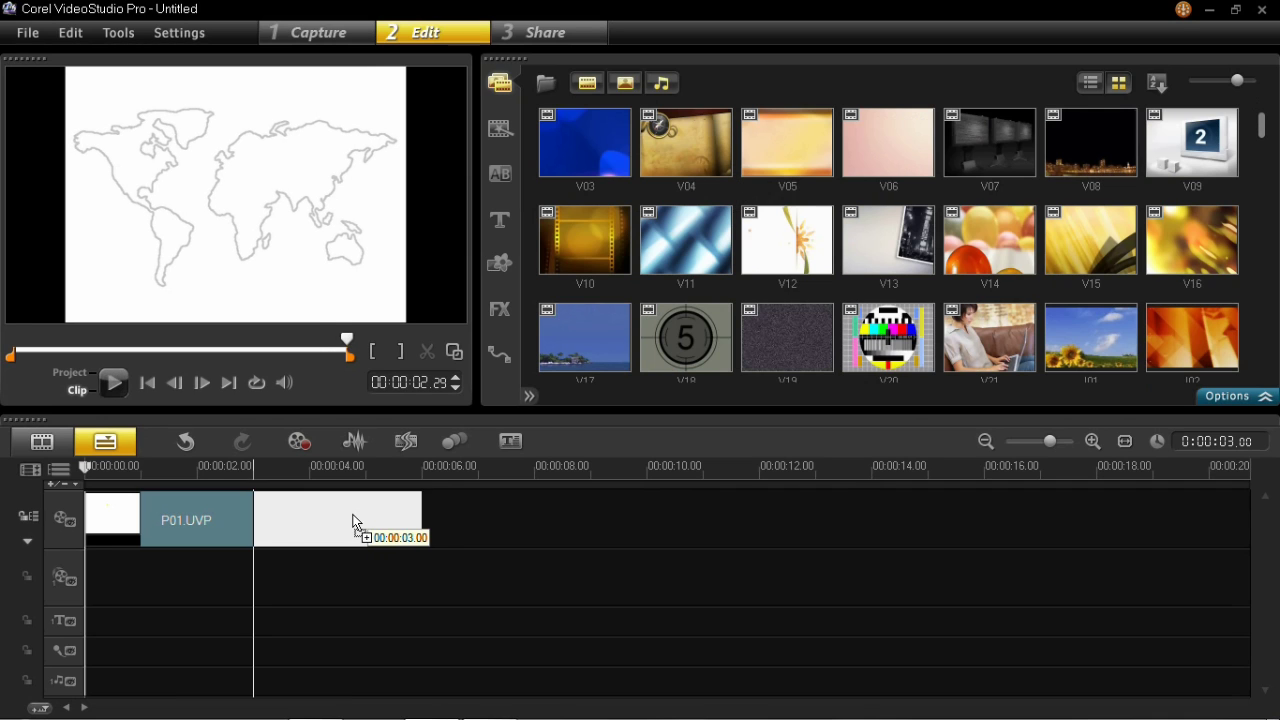
{"action": "left_click_drag", "start_coordinate": [353, 521], "coordinate": [353, 515]}
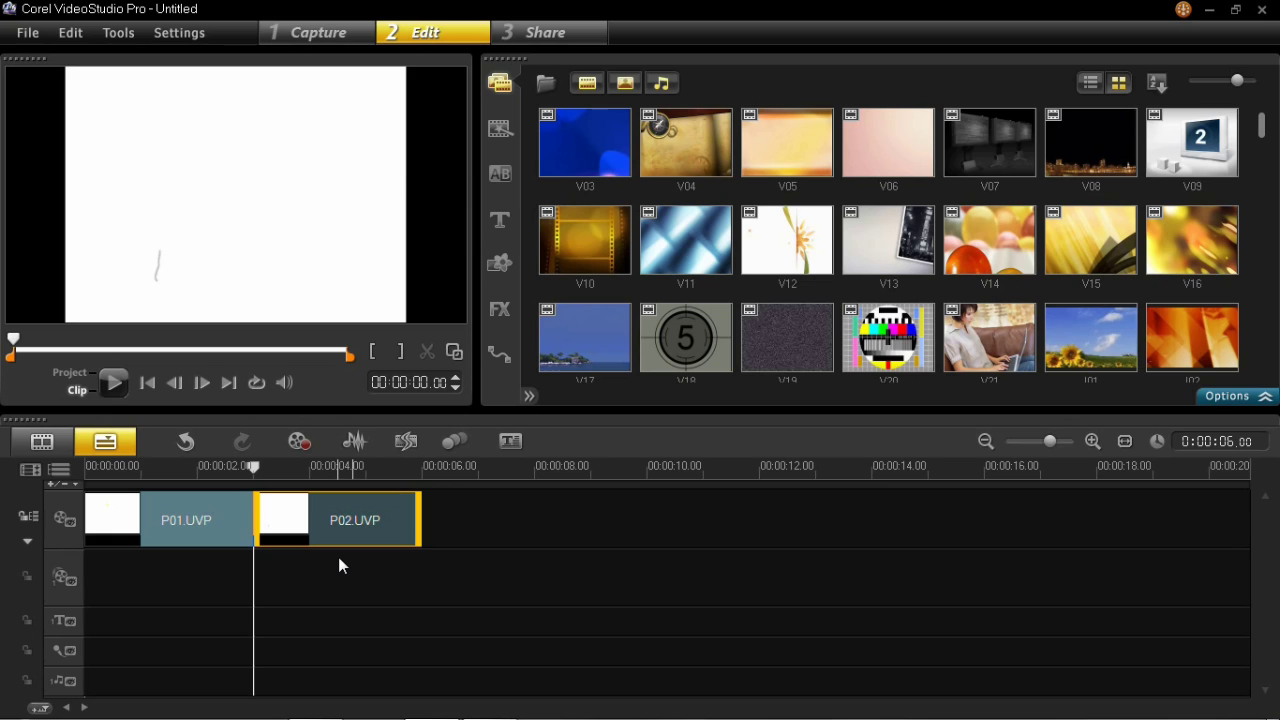
{"action": "left_click", "coordinate": [300, 442]}
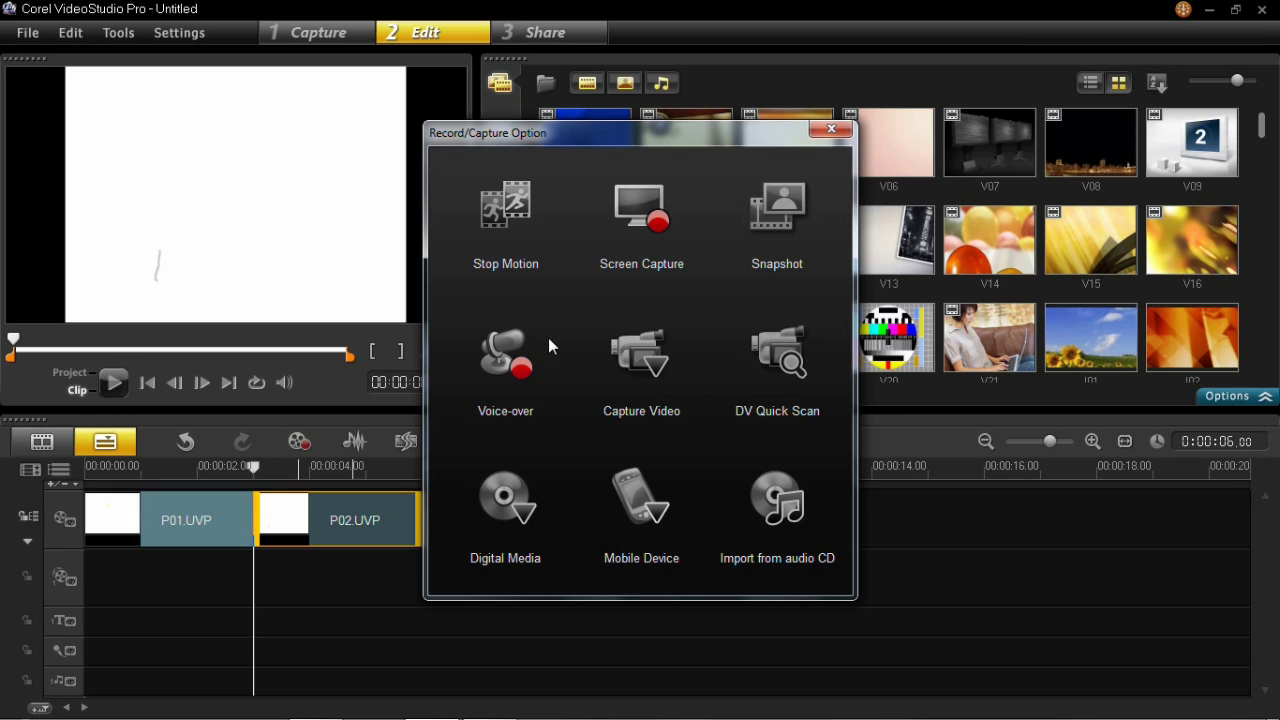
{"action": "left_click", "coordinate": [831, 129]}
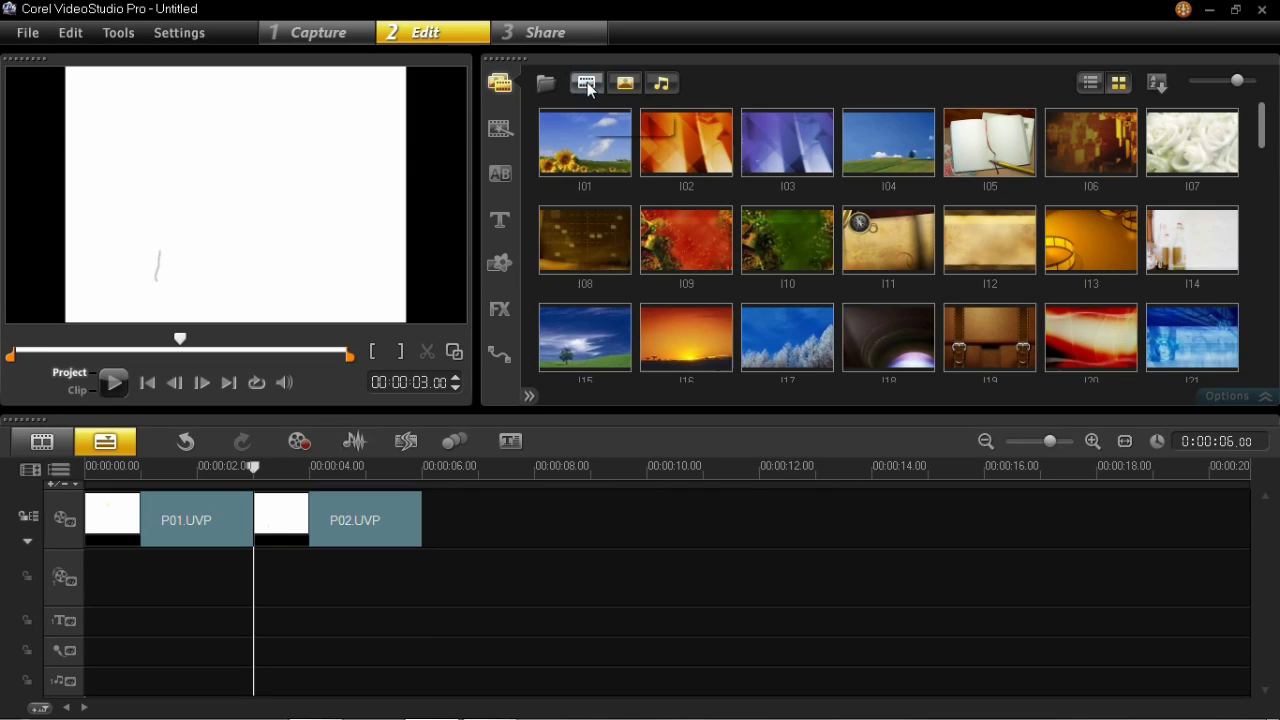
Step: Turn off Show Videos so only photos list, then open the Browse media files dialog
{"action": "left_click", "coordinate": [588, 86]}
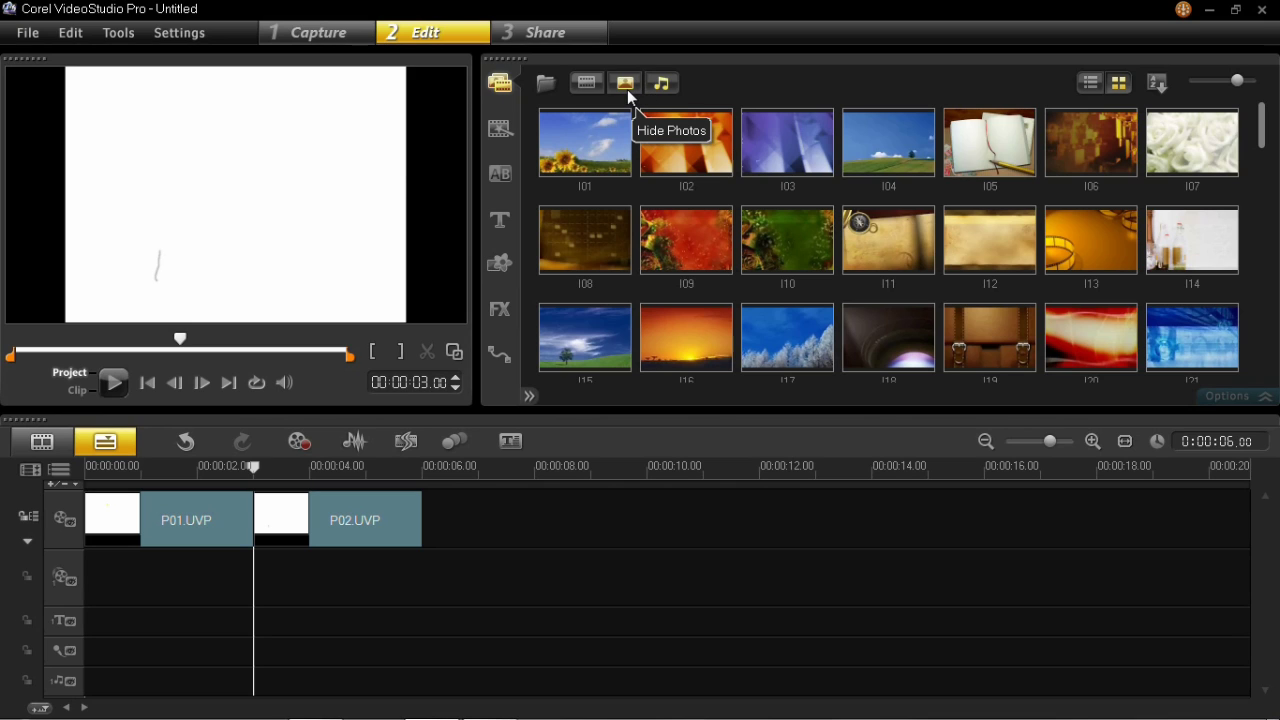
{"action": "left_click", "coordinate": [545, 84]}
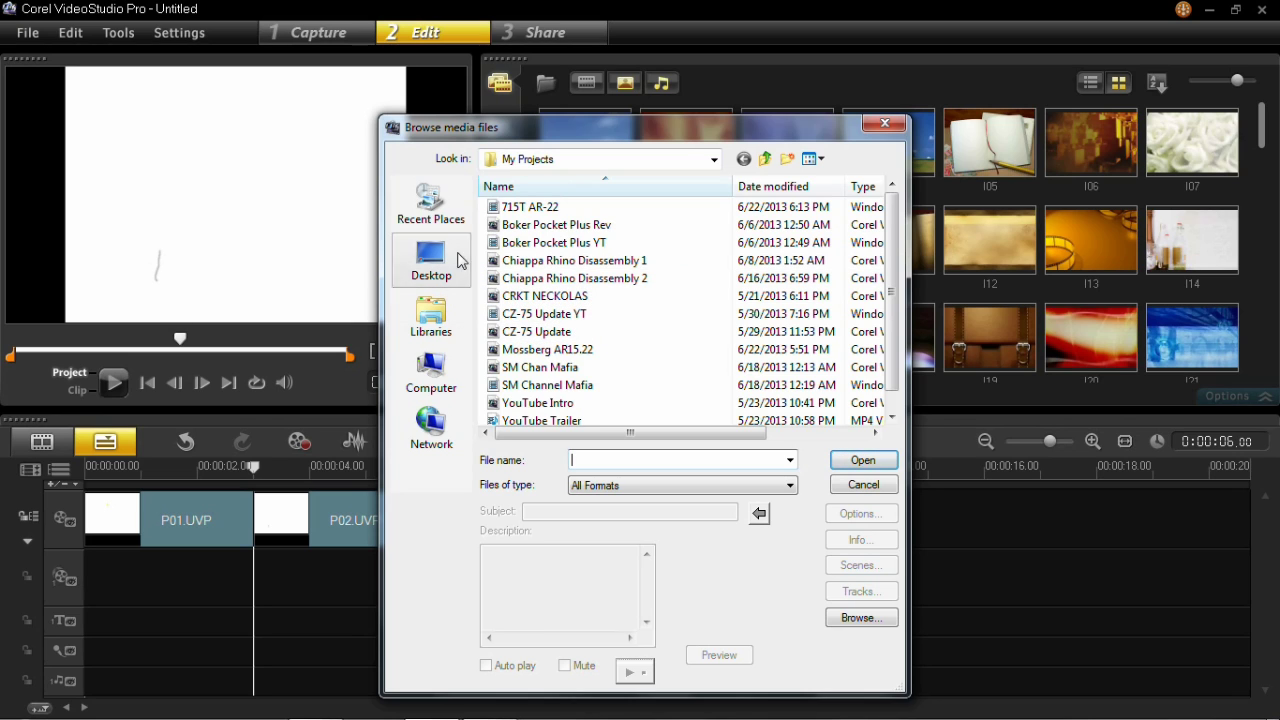
Step: Close the Browse media files dialog without importing, returning to sample images I01–I21
{"action": "left_click", "coordinate": [891, 128]}
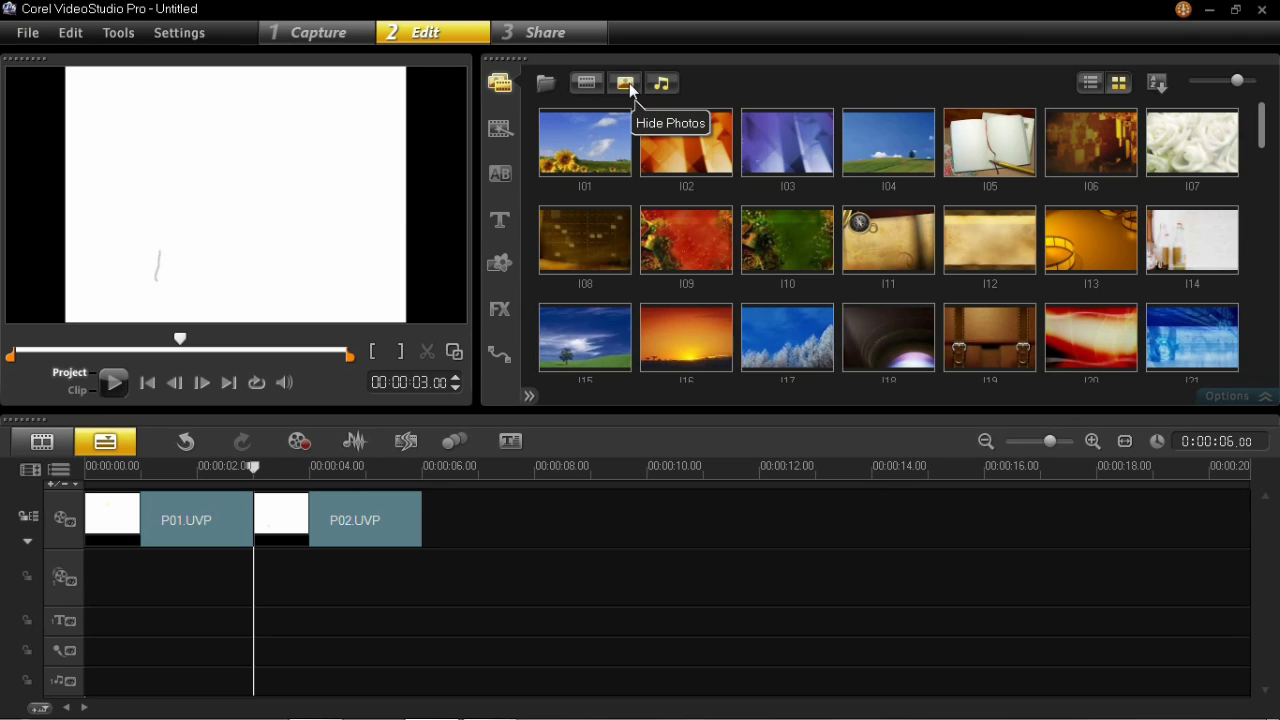
Step: Re-enable videos in the library and scroll the list to reveal audio clips M12–S18
{"action": "left_click", "coordinate": [587, 84]}
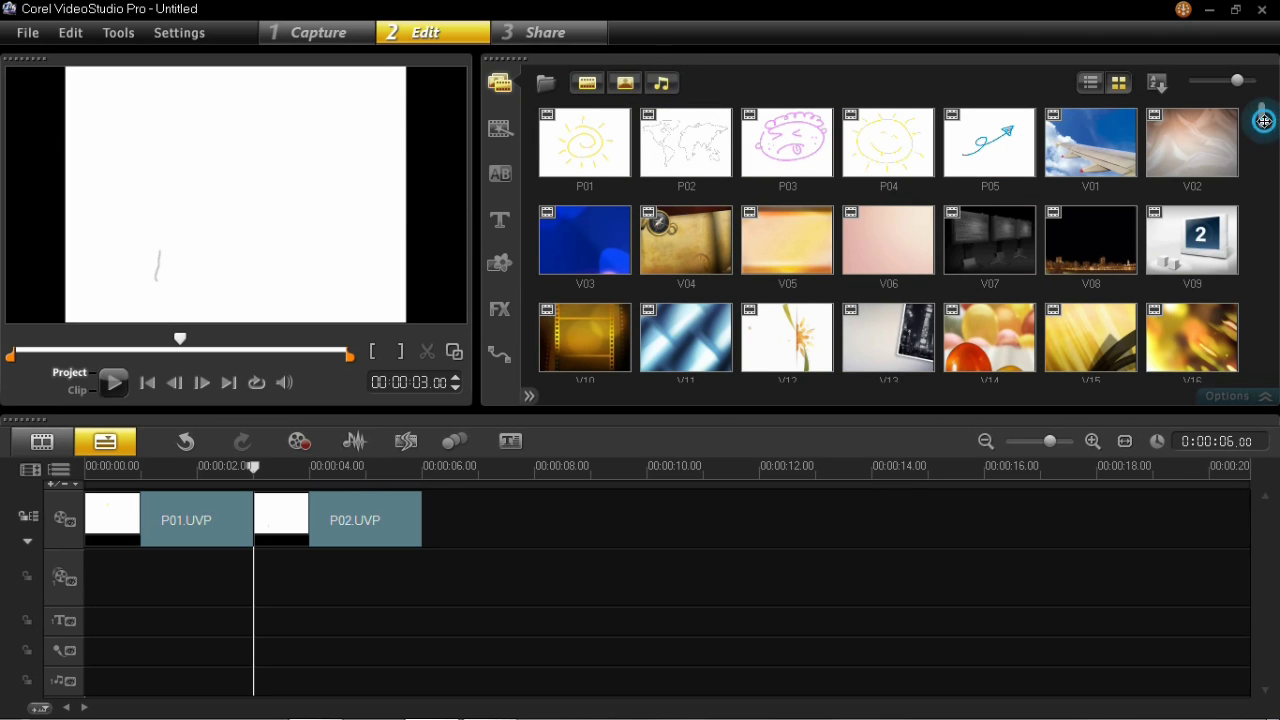
{"action": "left_click_drag", "start_coordinate": [1261, 120], "coordinate": [1269, 229]}
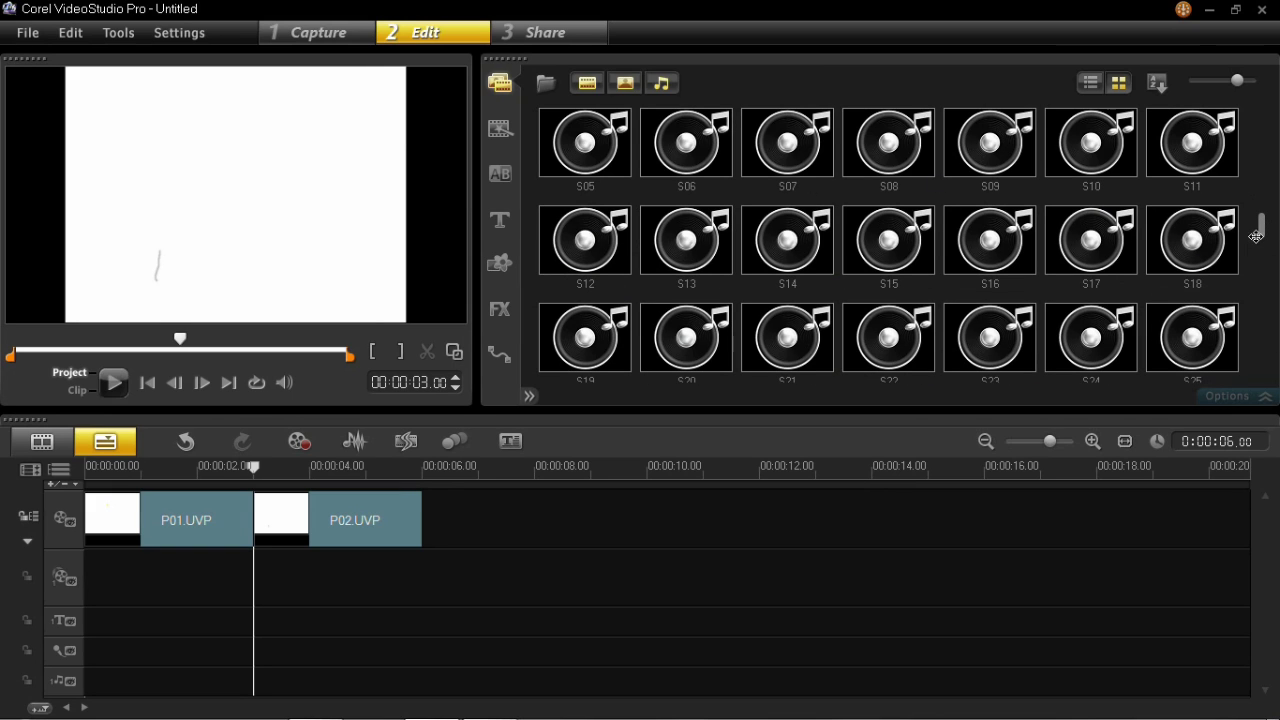
{"action": "left_click_drag", "start_coordinate": [1260, 220], "coordinate": [1263, 249]}
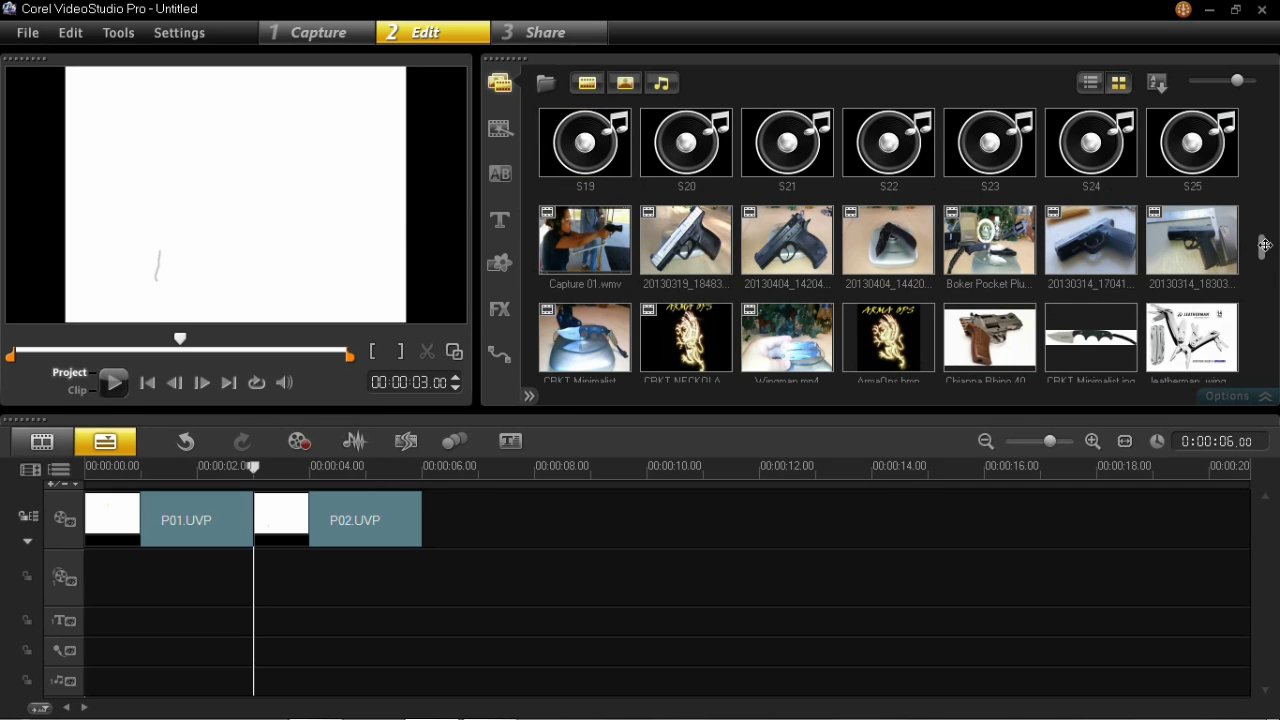
{"action": "left_click", "coordinate": [1262, 241]}
{"action": "left_click_drag", "start_coordinate": [1262, 241], "coordinate": [1262, 216]}
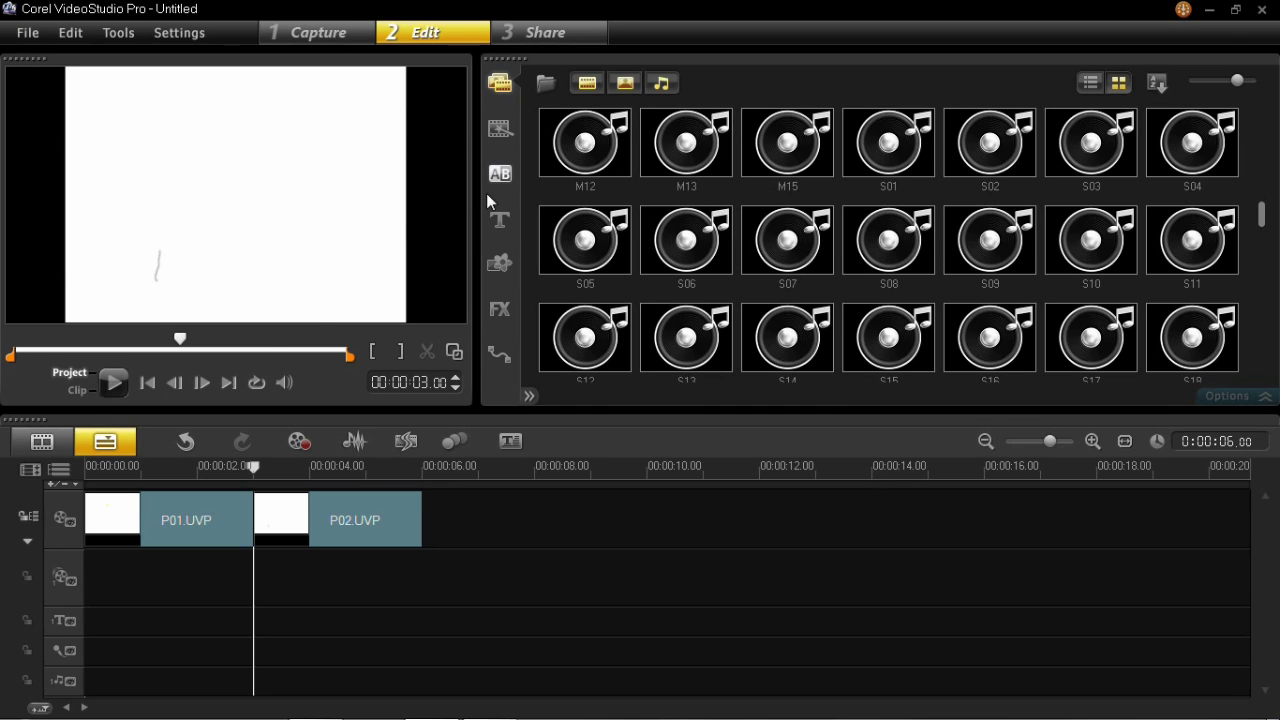
{"action": "left_click", "coordinate": [130, 530]}
{"action": "left_click", "coordinate": [110, 386]}
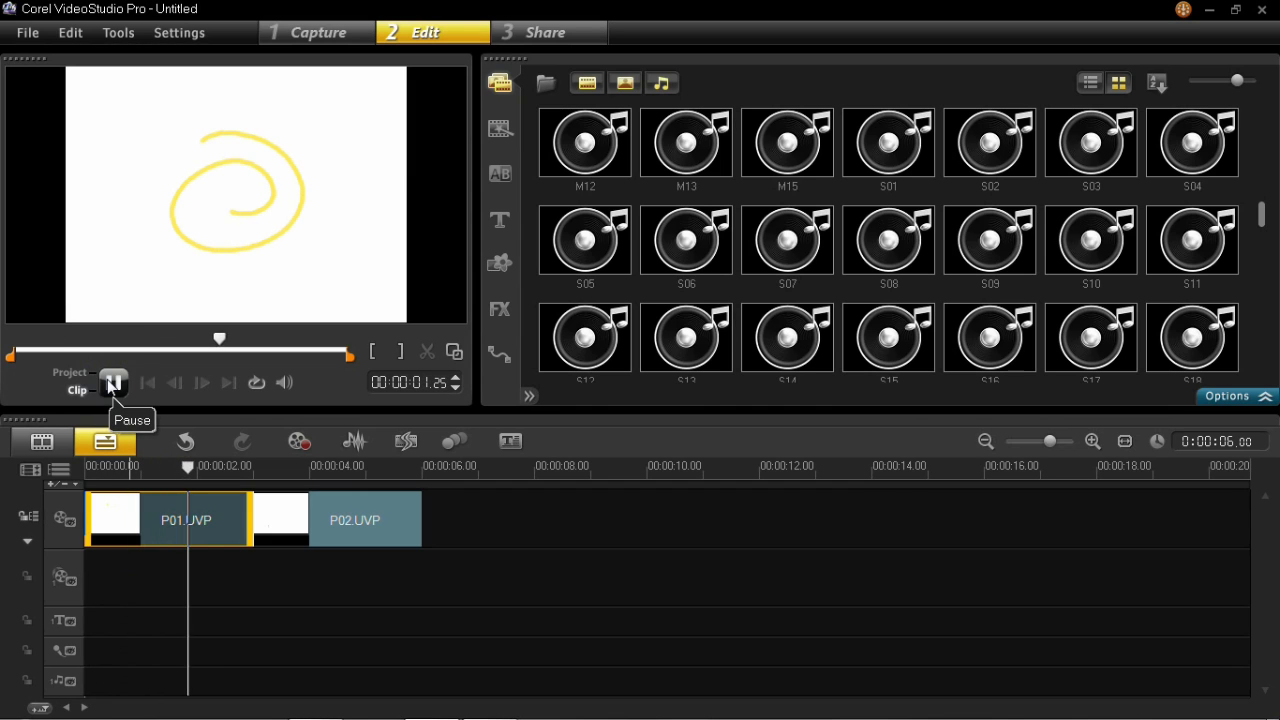
{"action": "left_click", "coordinate": [347, 515]}
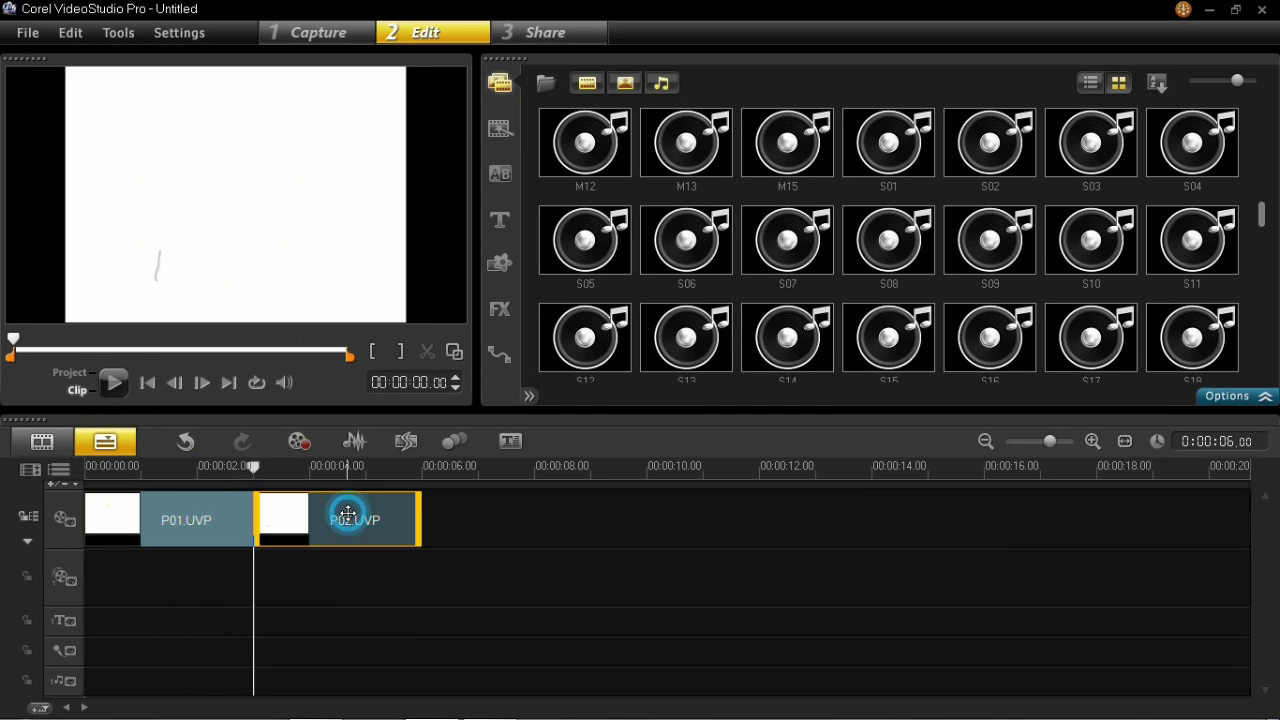
{"action": "left_click", "coordinate": [112, 383]}
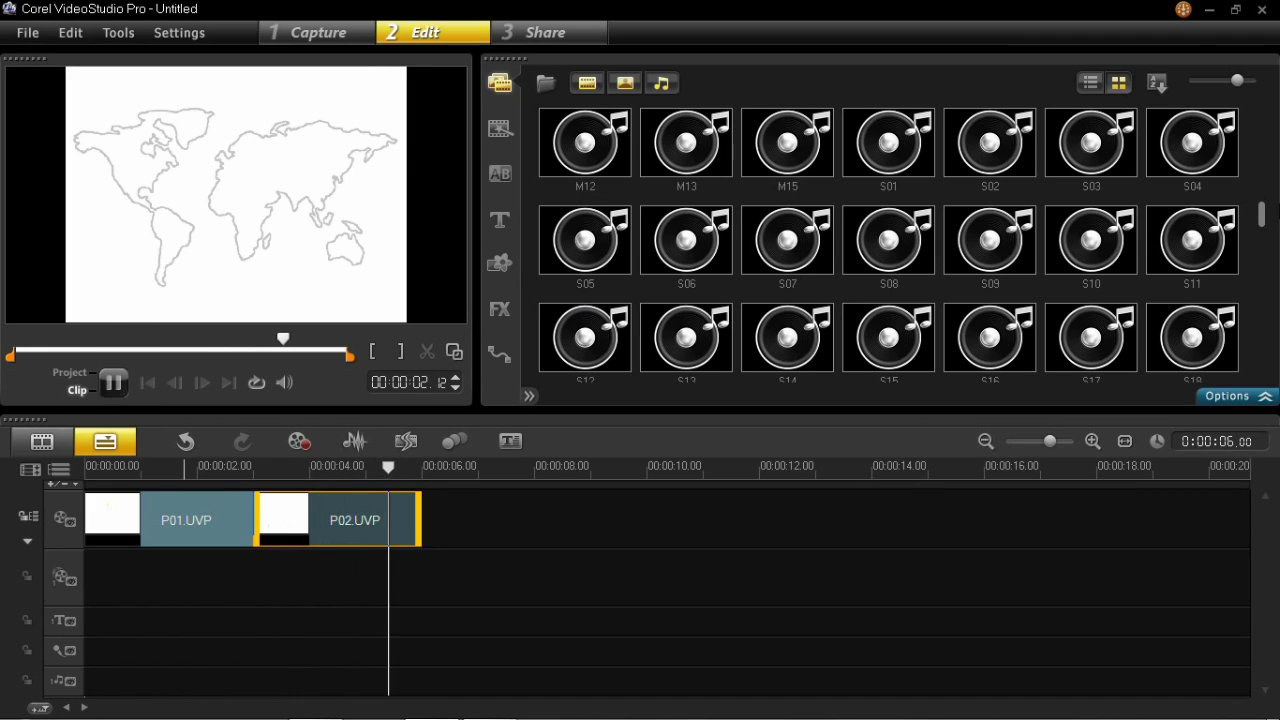
Step: Drag P03 then P04 onto the video track after P02, reaching 00:00:12.00 total
{"action": "left_click_drag", "start_coordinate": [1264, 214], "coordinate": [1271, 103]}
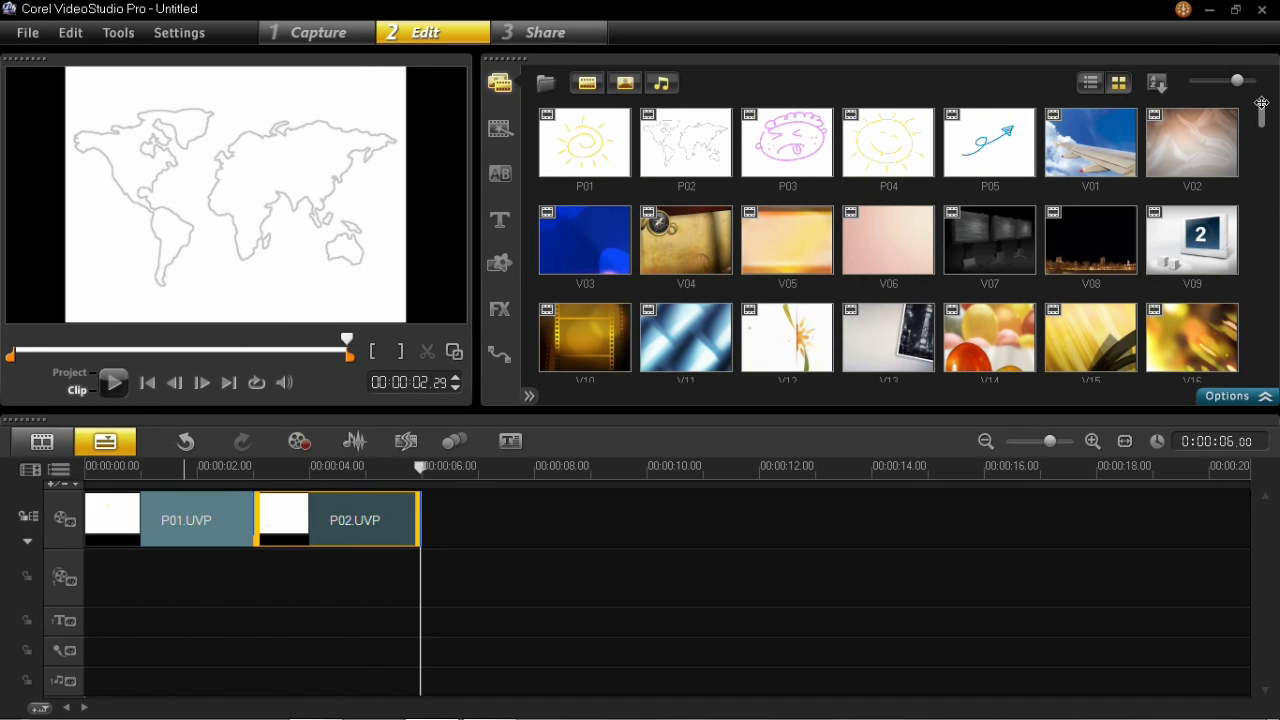
{"action": "left_click", "coordinate": [794, 164]}
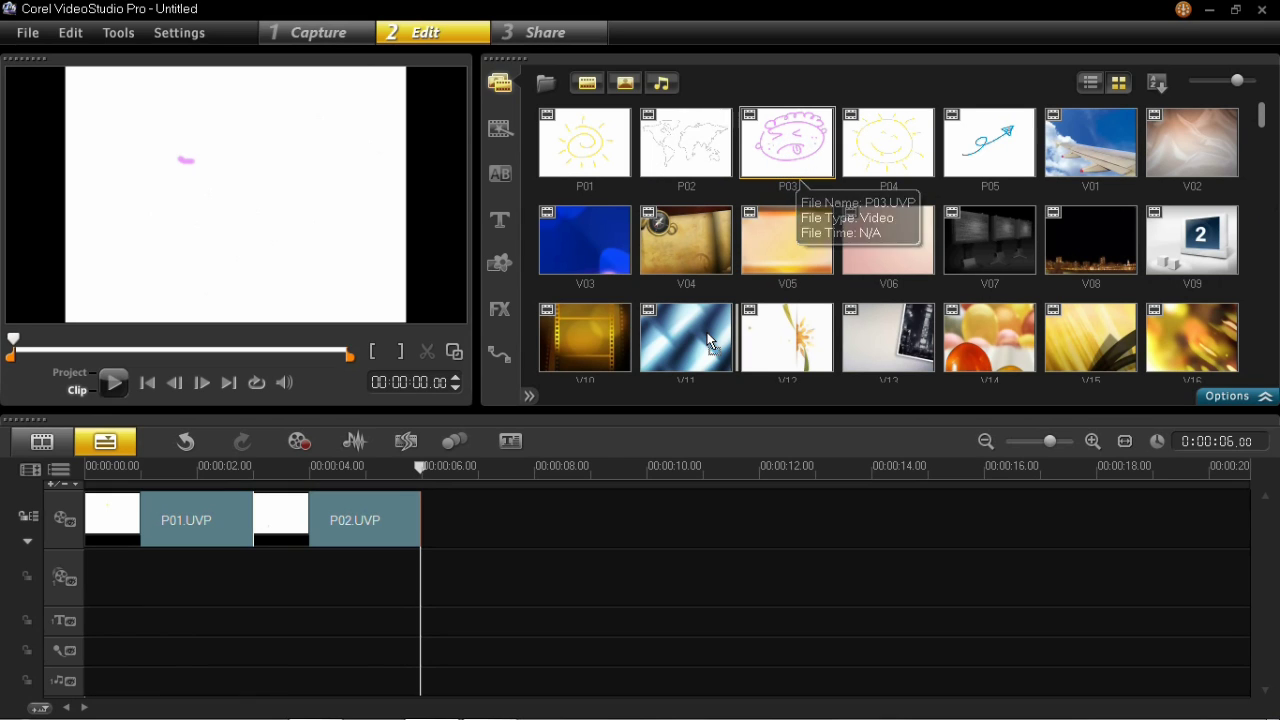
{"action": "left_click_drag", "start_coordinate": [603, 456], "coordinate": [554, 518]}
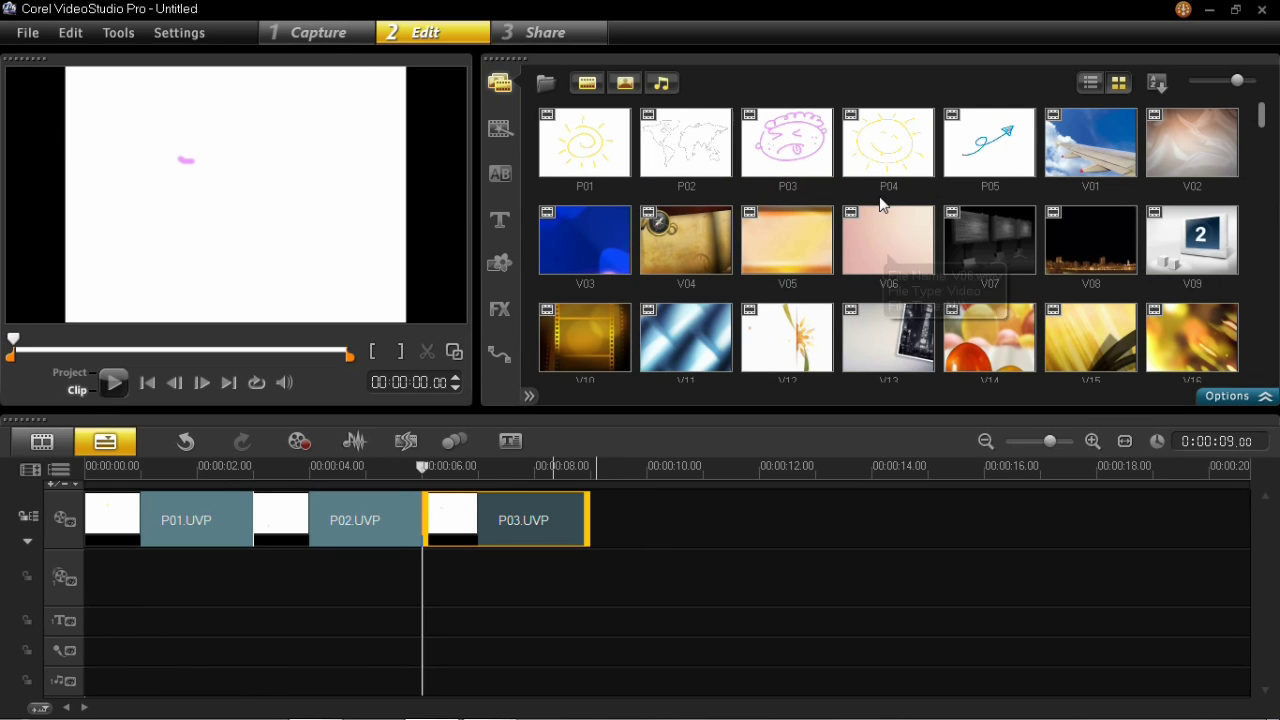
{"action": "scroll", "coordinate": [806, 376], "scroll_direction": "down", "scroll_amount": 1}
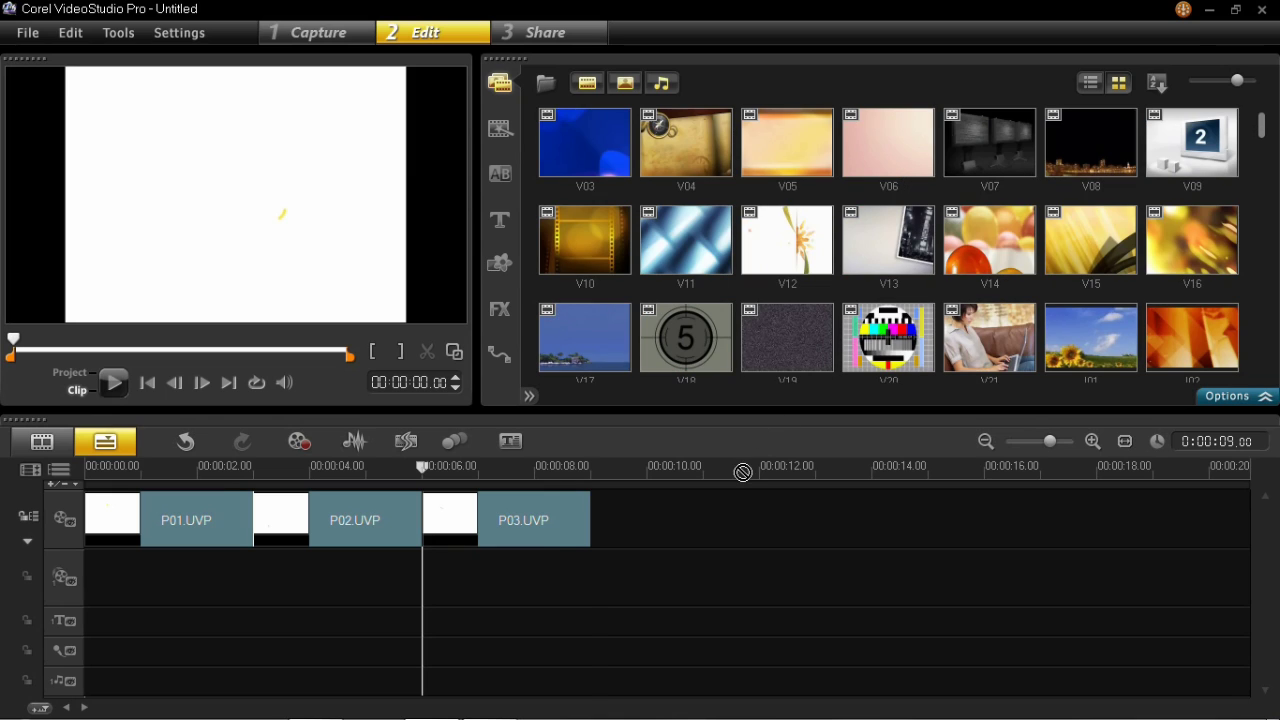
{"action": "left_click_drag", "start_coordinate": [743, 471], "coordinate": [706, 527]}
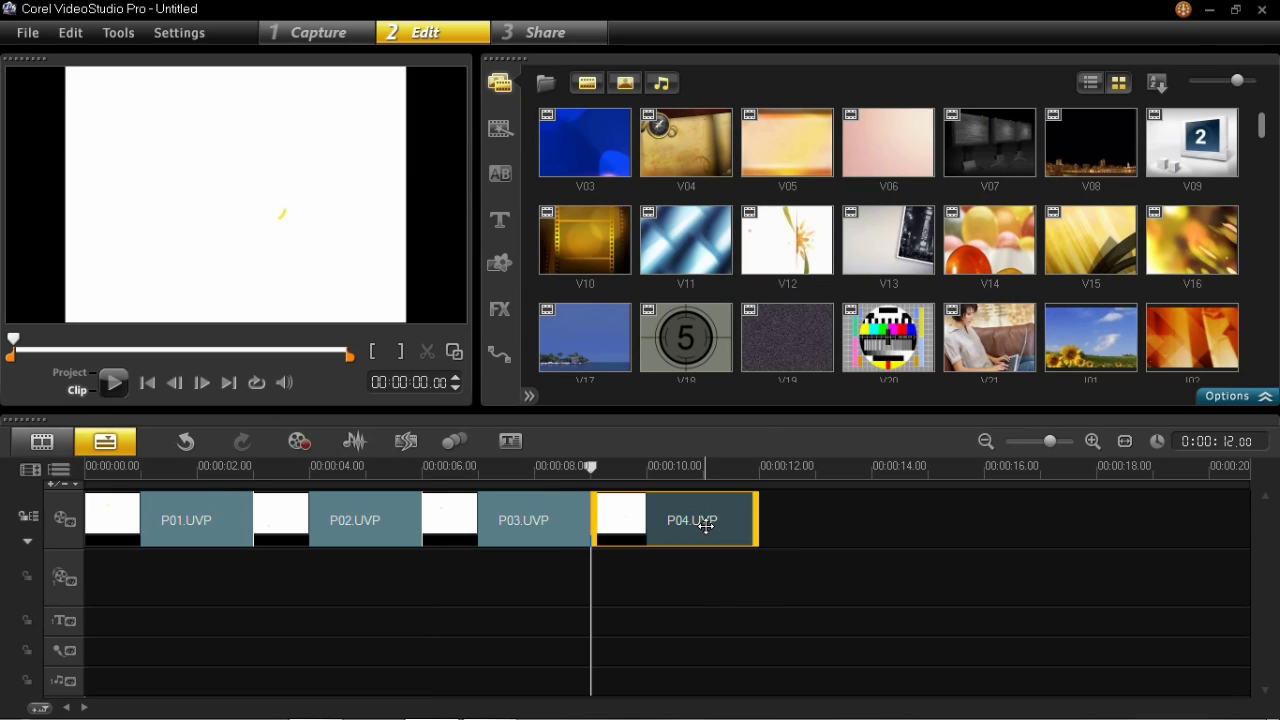
{"action": "left_click", "coordinate": [82, 379]}
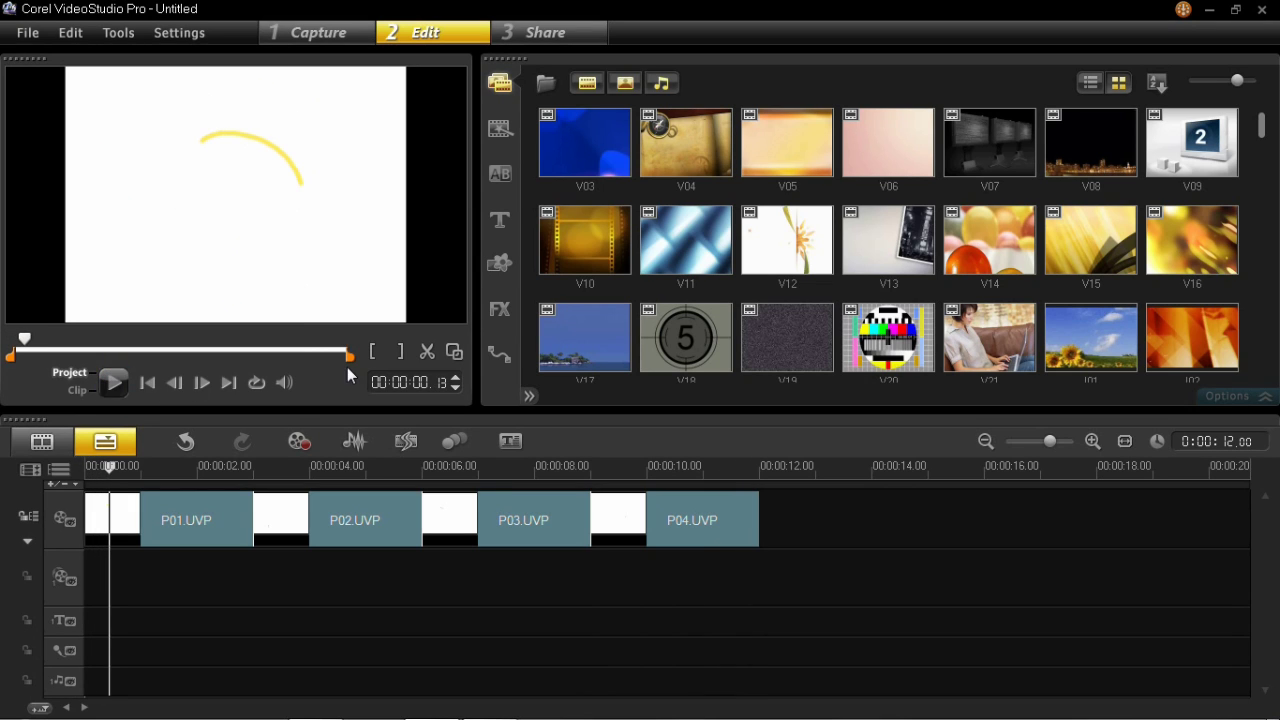
Step: Switch the library to transitions, set the category to All, and preview the Bar transition
{"action": "left_click", "coordinate": [505, 176]}
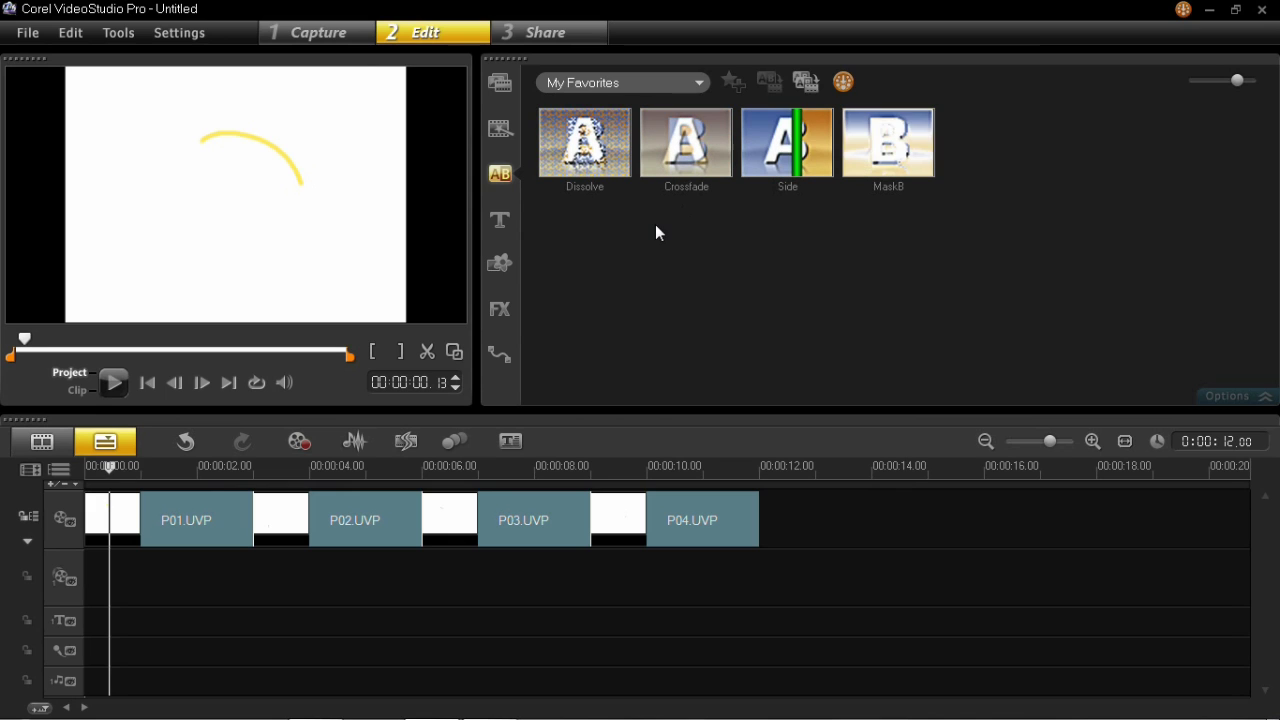
{"action": "left_click", "coordinate": [699, 82]}
{"action": "left_click", "coordinate": [633, 115]}
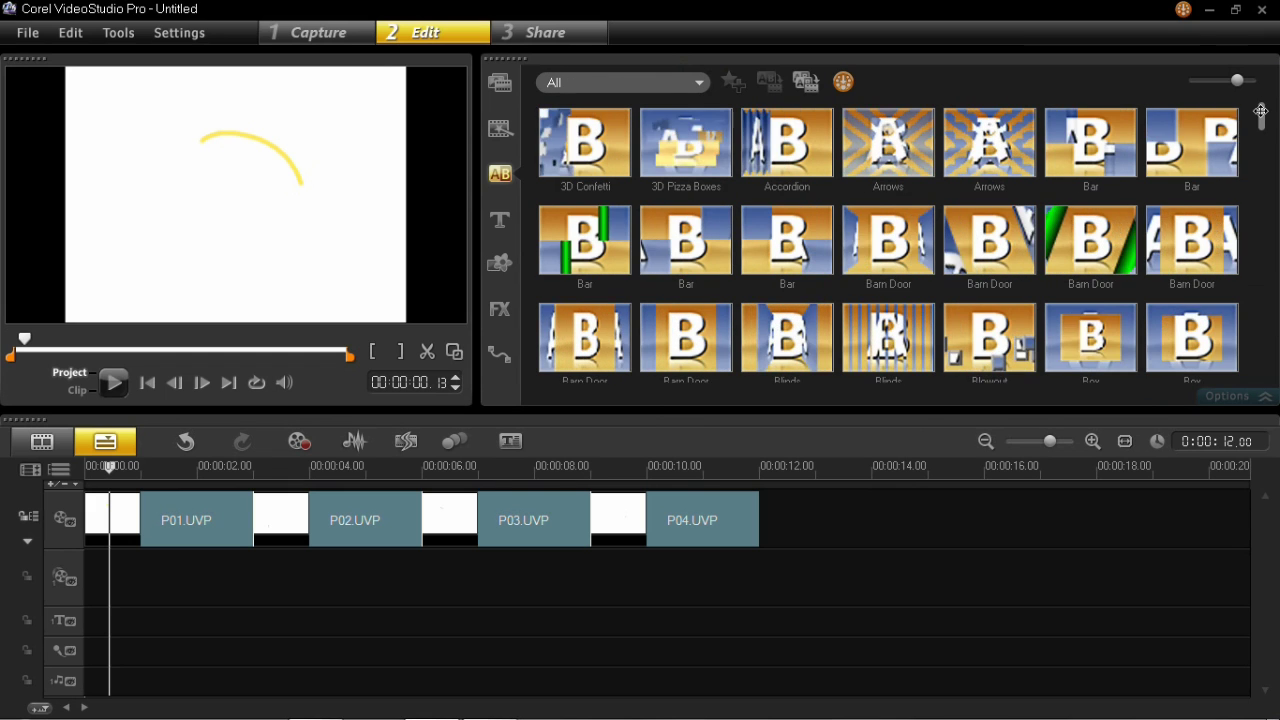
{"action": "mouse_move", "coordinate": [1262, 116]}
{"action": "left_mouse_down"}
{"action": "mouse_move", "coordinate": [1264, 351]}
{"action": "mouse_move", "coordinate": [1258, 105]}
{"action": "left_mouse_up"}
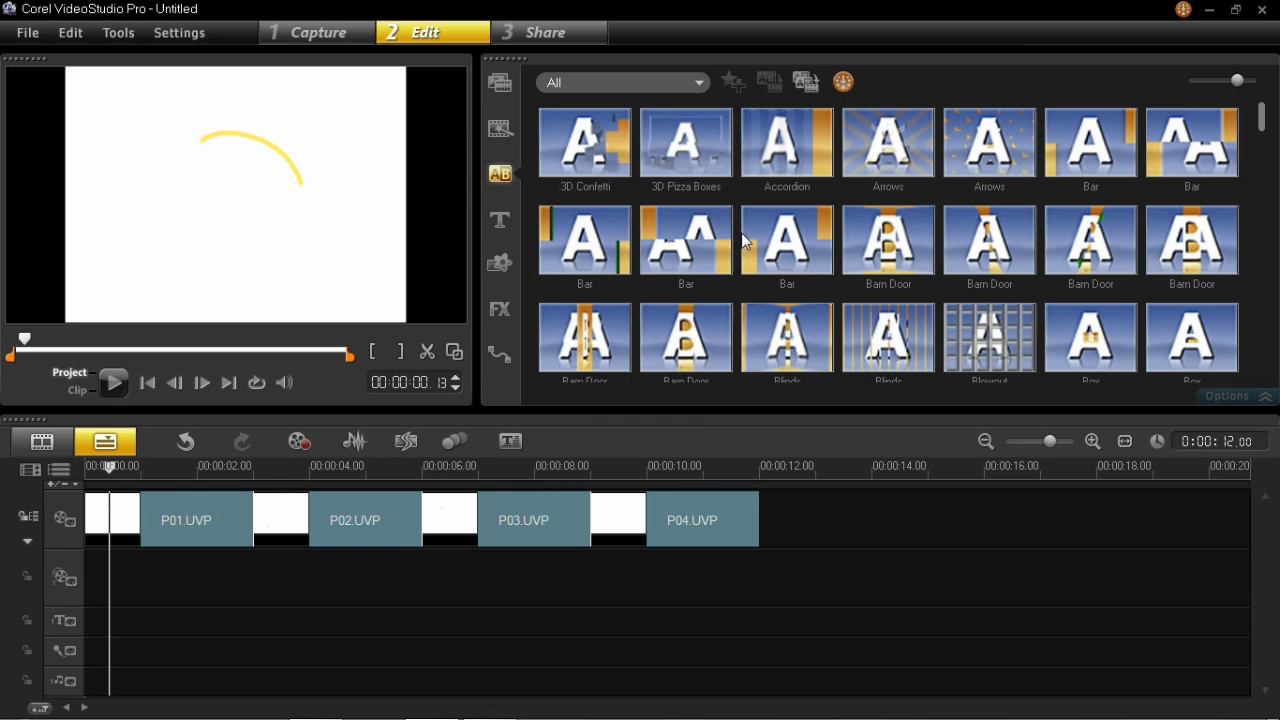
{"action": "right_click", "coordinate": [687, 256]}
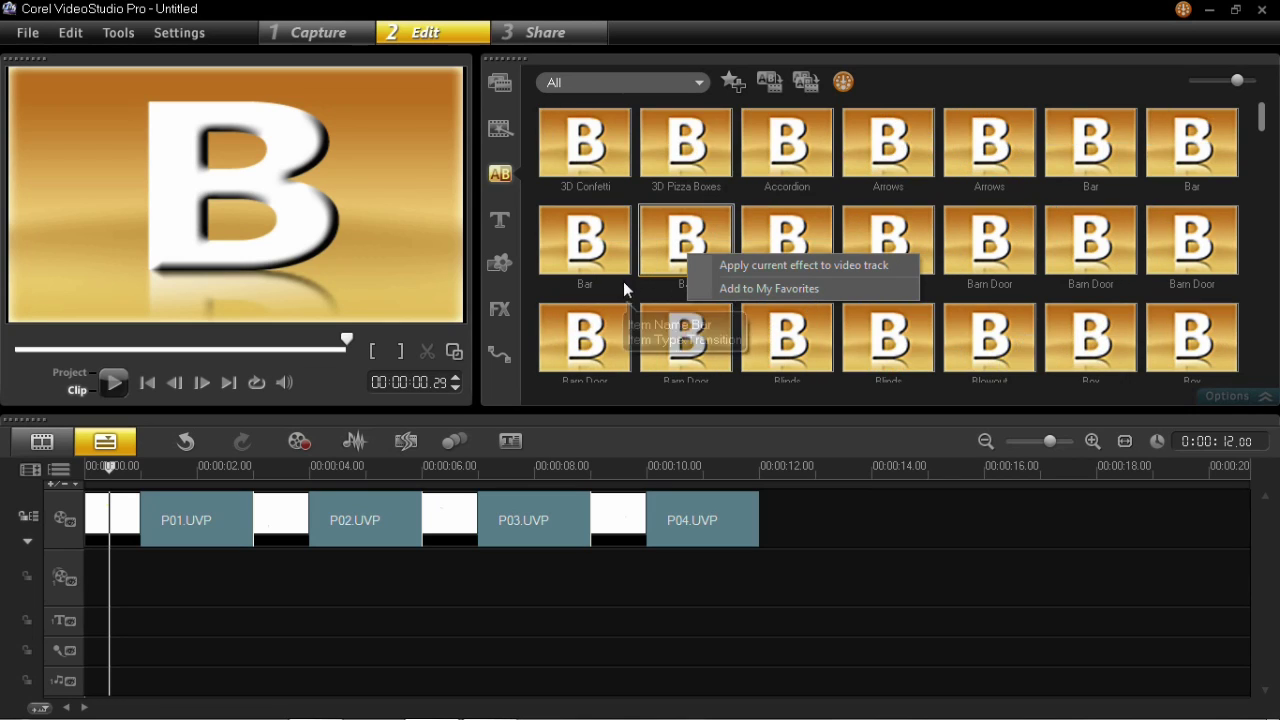
Step: Place NewBlue, Bar-Roll and MaskE transitions between P01/P02, P02/P03 and P03/P04
{"action": "left_click", "coordinate": [676, 232]}
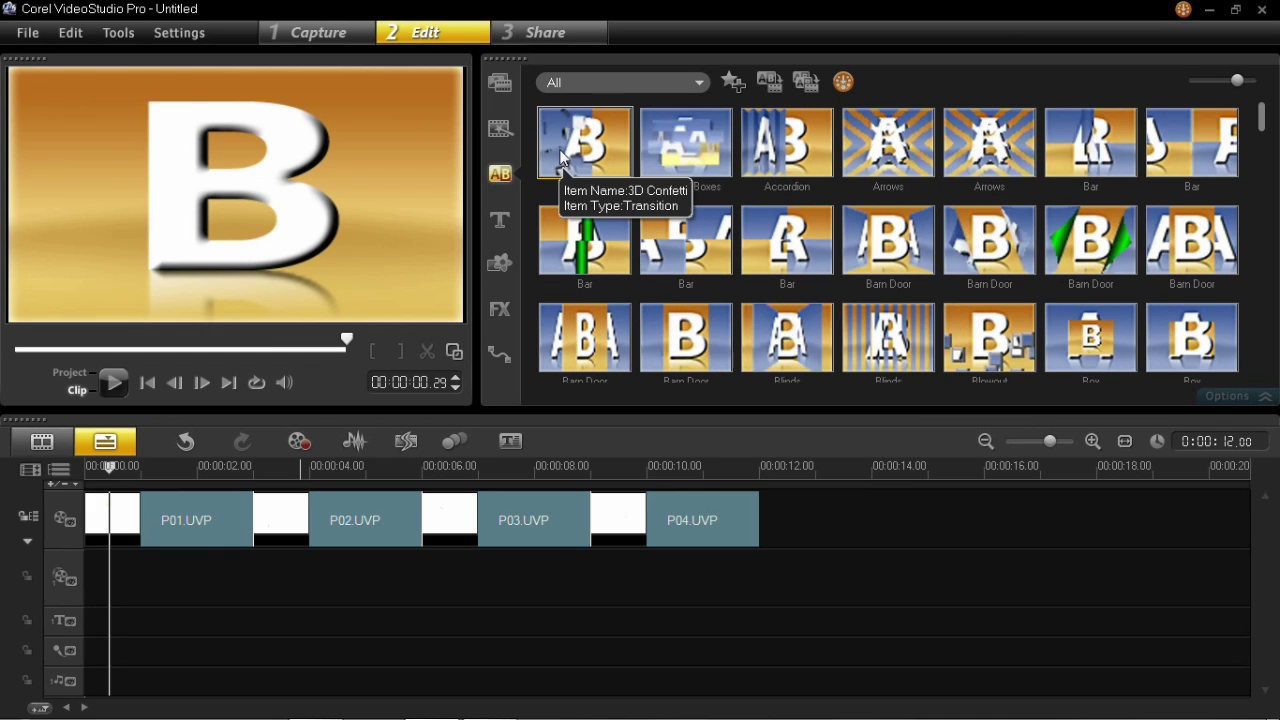
{"action": "left_click_drag", "start_coordinate": [565, 148], "coordinate": [272, 535]}
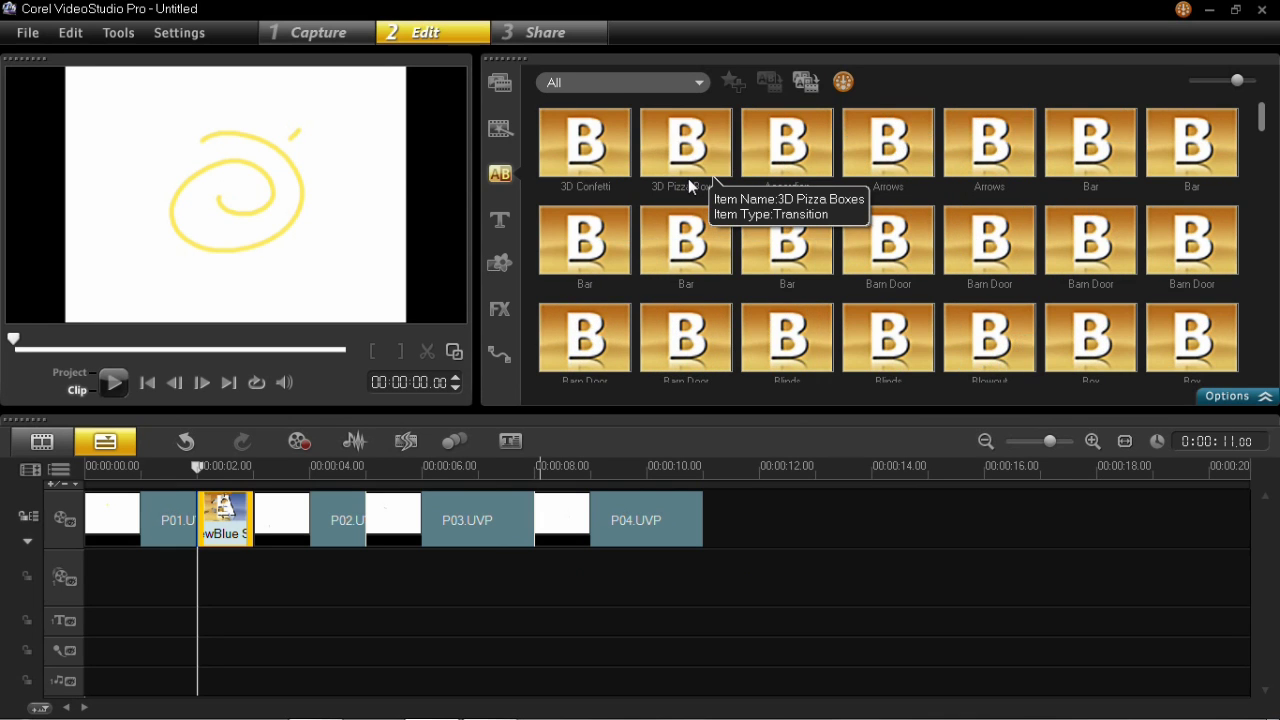
{"action": "left_click_drag", "start_coordinate": [598, 250], "coordinate": [368, 519]}
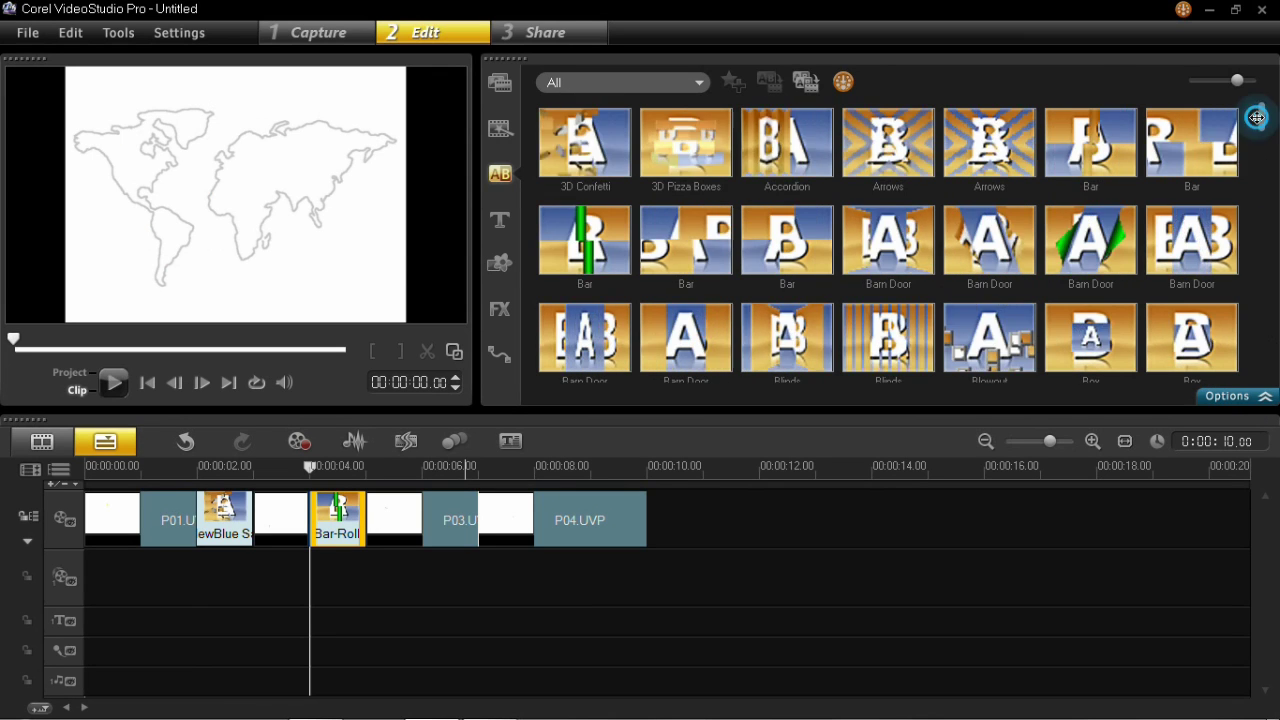
{"action": "scroll", "coordinate": [1258, 220], "scroll_direction": "down", "scroll_amount": 5}
{"action": "left_click_drag", "start_coordinate": [1258, 220], "coordinate": [1259, 252]}
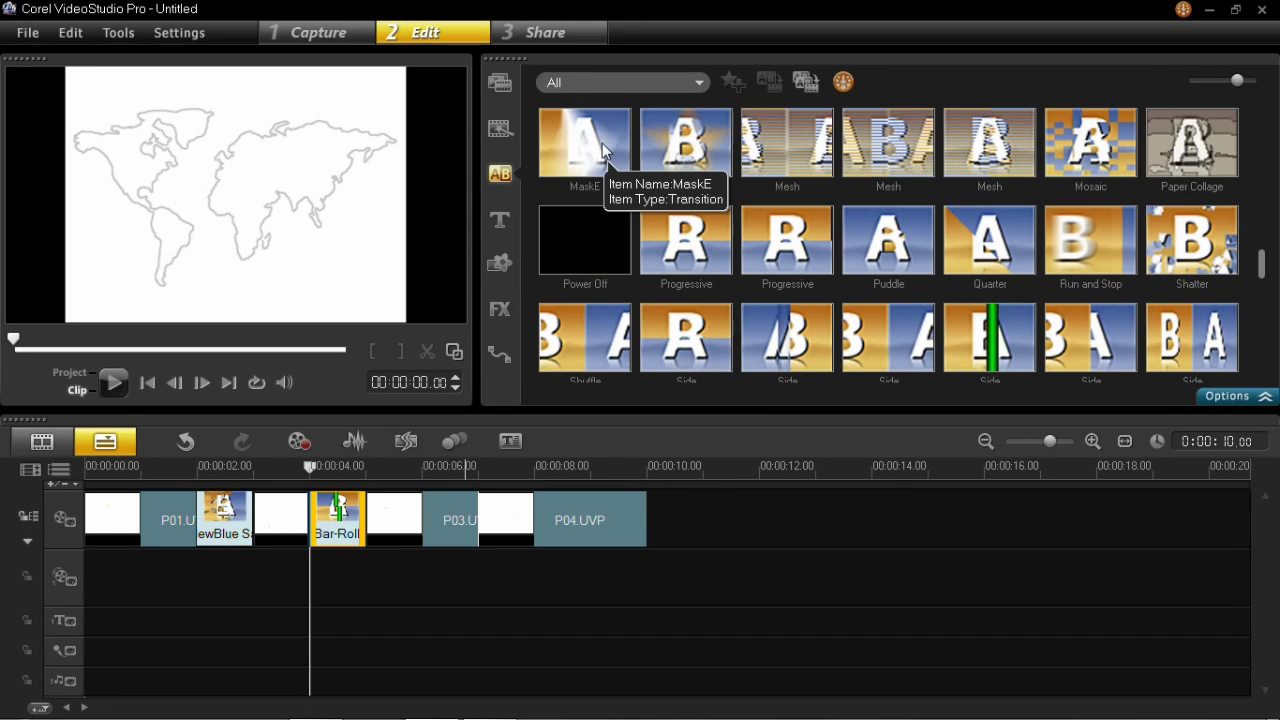
{"action": "left_click_drag", "start_coordinate": [602, 143], "coordinate": [491, 510]}
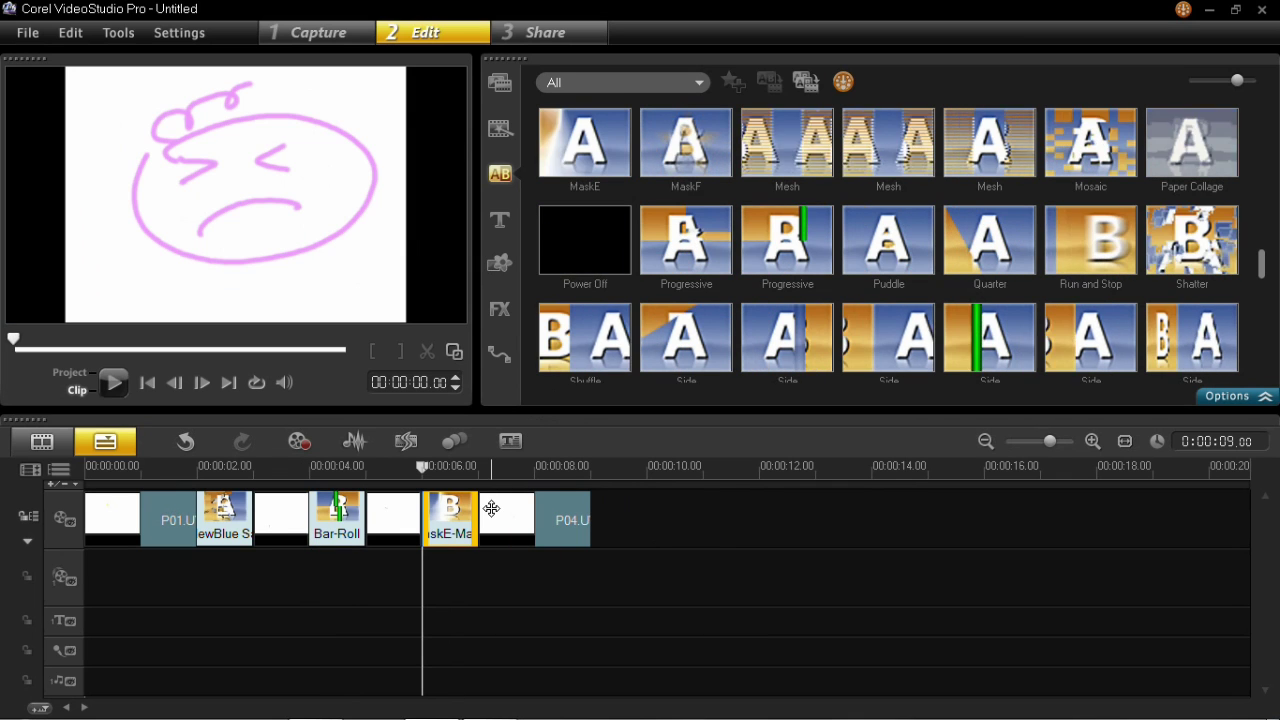
{"action": "left_click", "coordinate": [89, 382]}
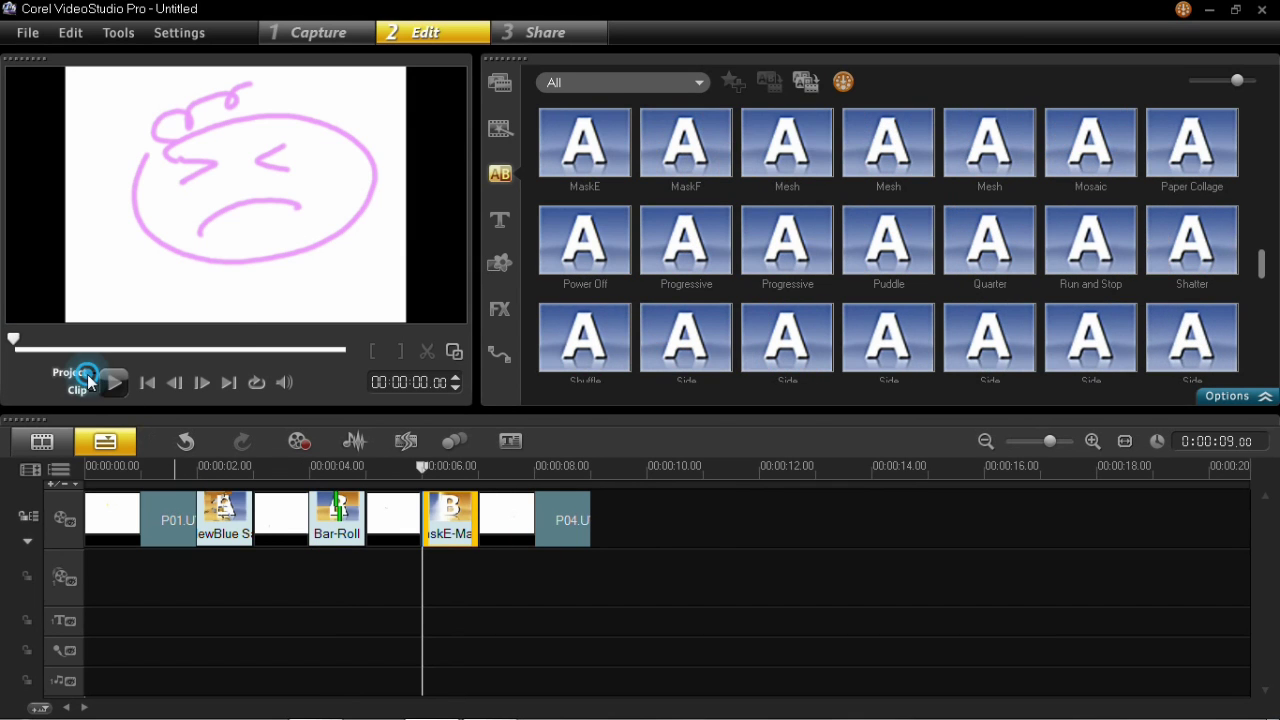
{"action": "left_click", "coordinate": [143, 383]}
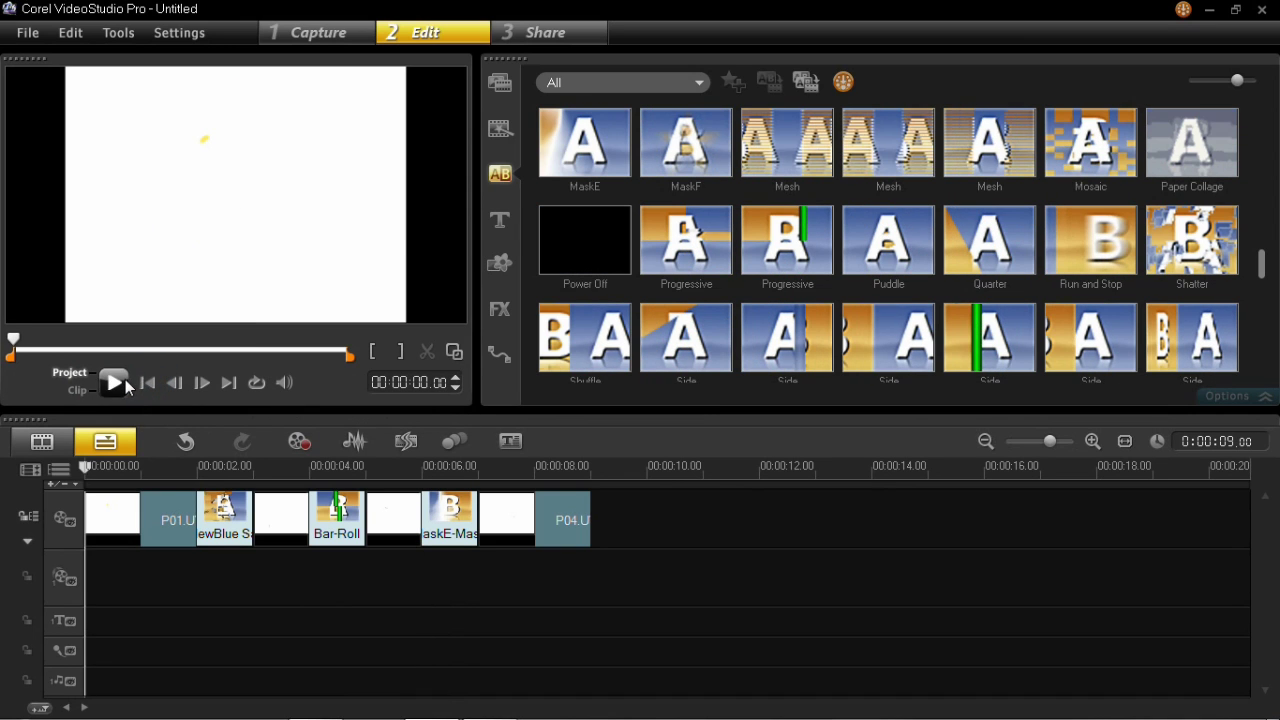
{"action": "left_click", "coordinate": [114, 382]}
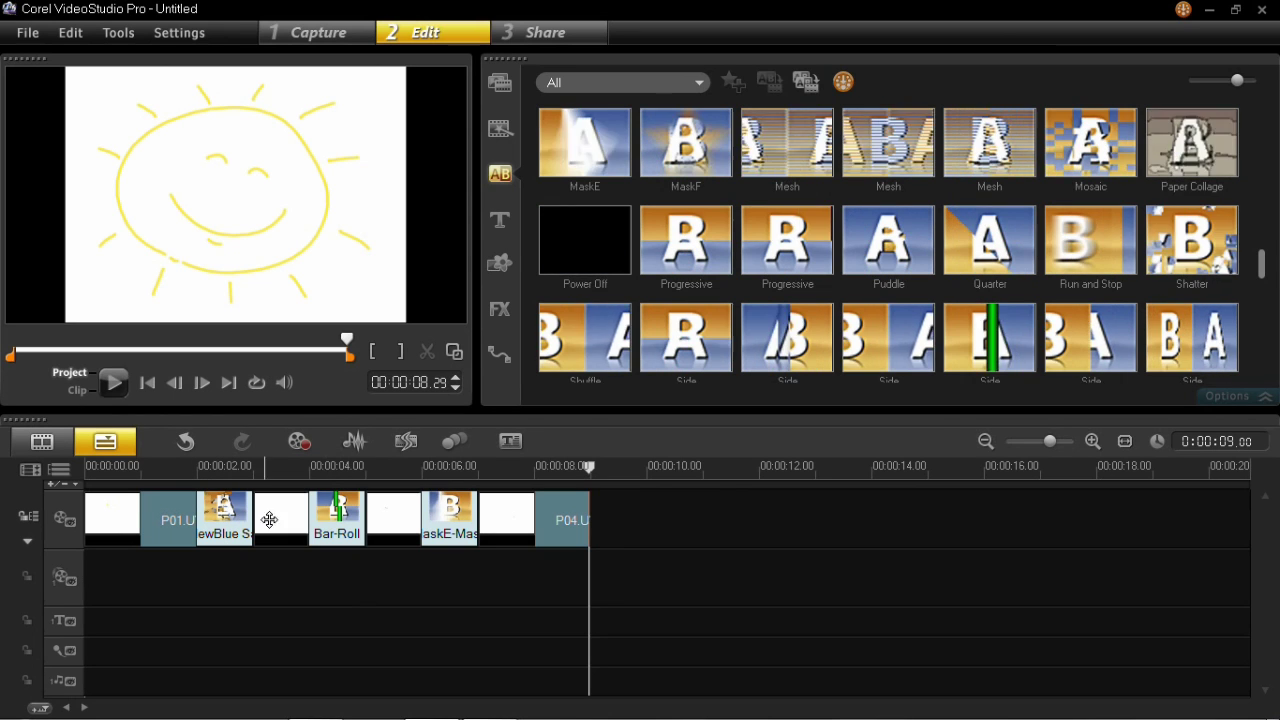
Step: Preview the Bar-Roll transition and change its bar colour from green to red in Options
{"action": "double_click", "coordinate": [338, 514]}
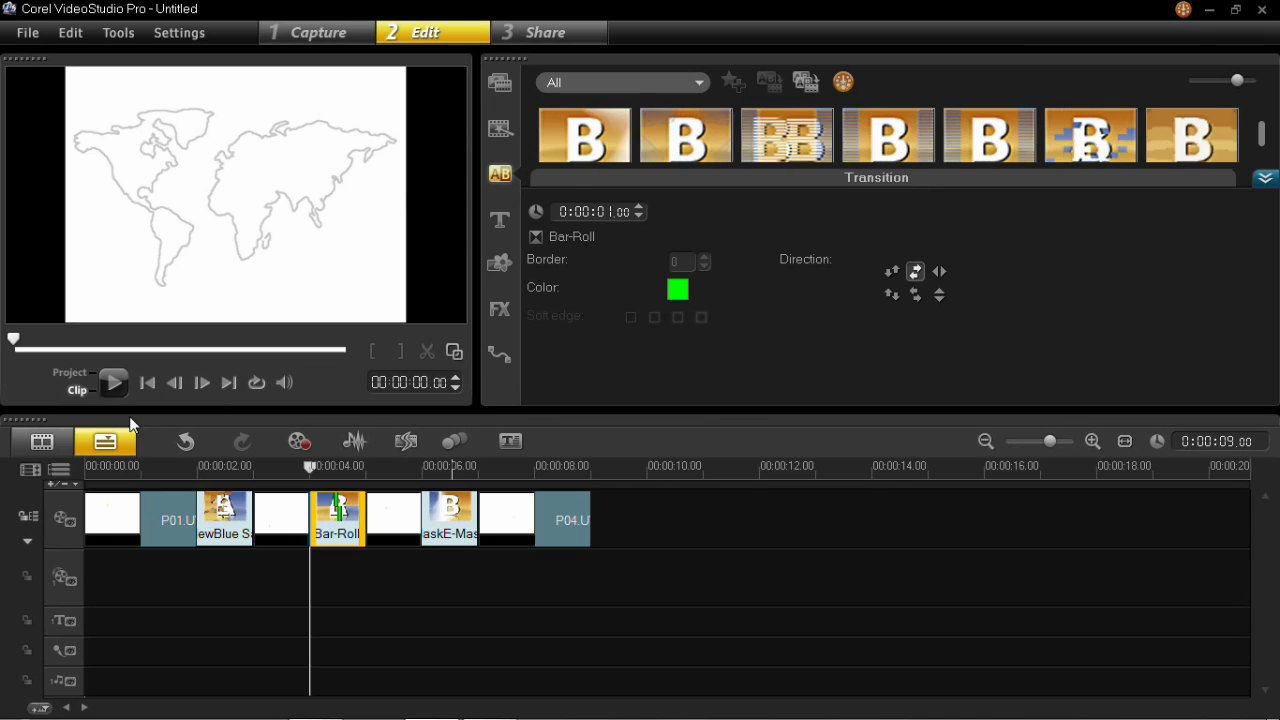
{"action": "left_click", "coordinate": [114, 382]}
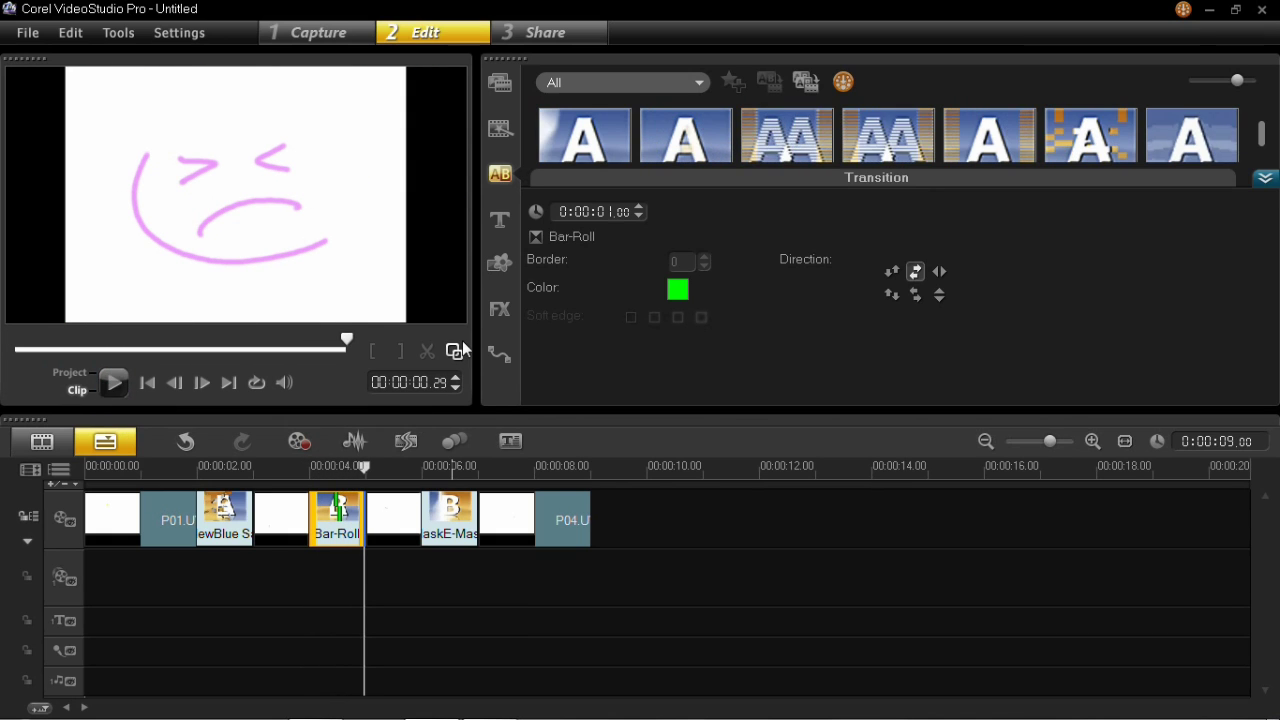
{"action": "left_click", "coordinate": [679, 290]}
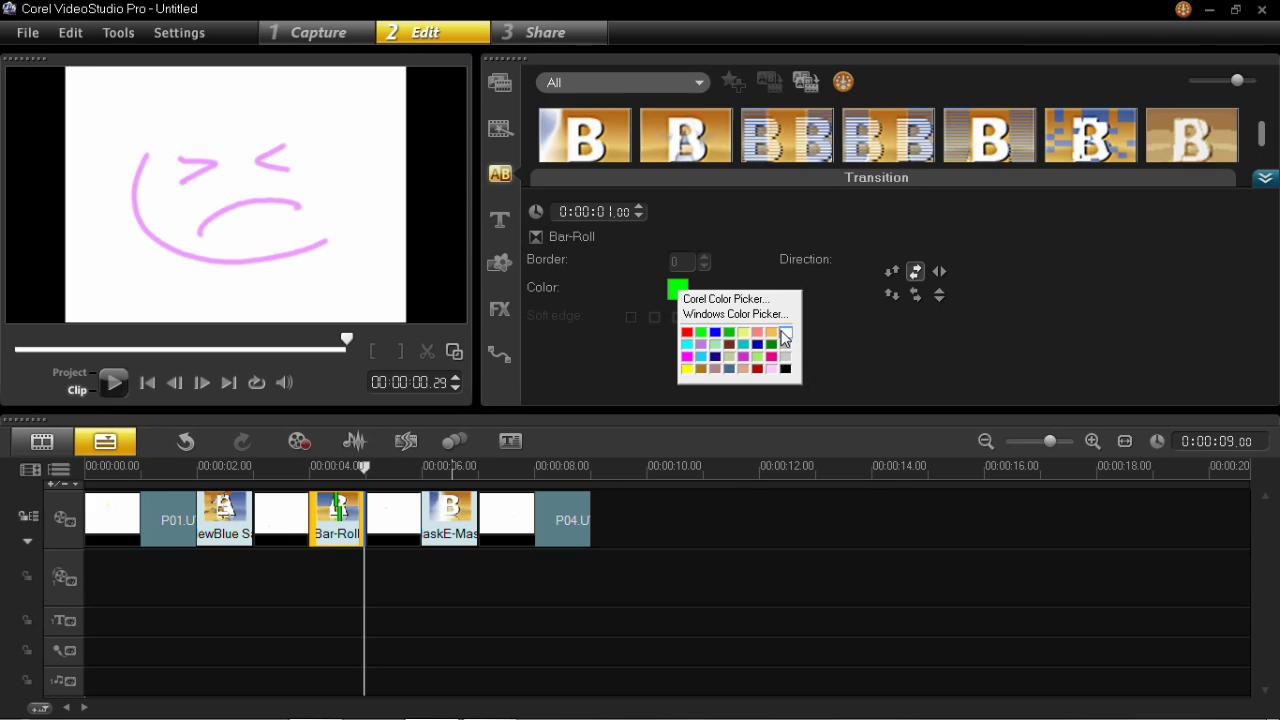
{"action": "left_click", "coordinate": [687, 334]}
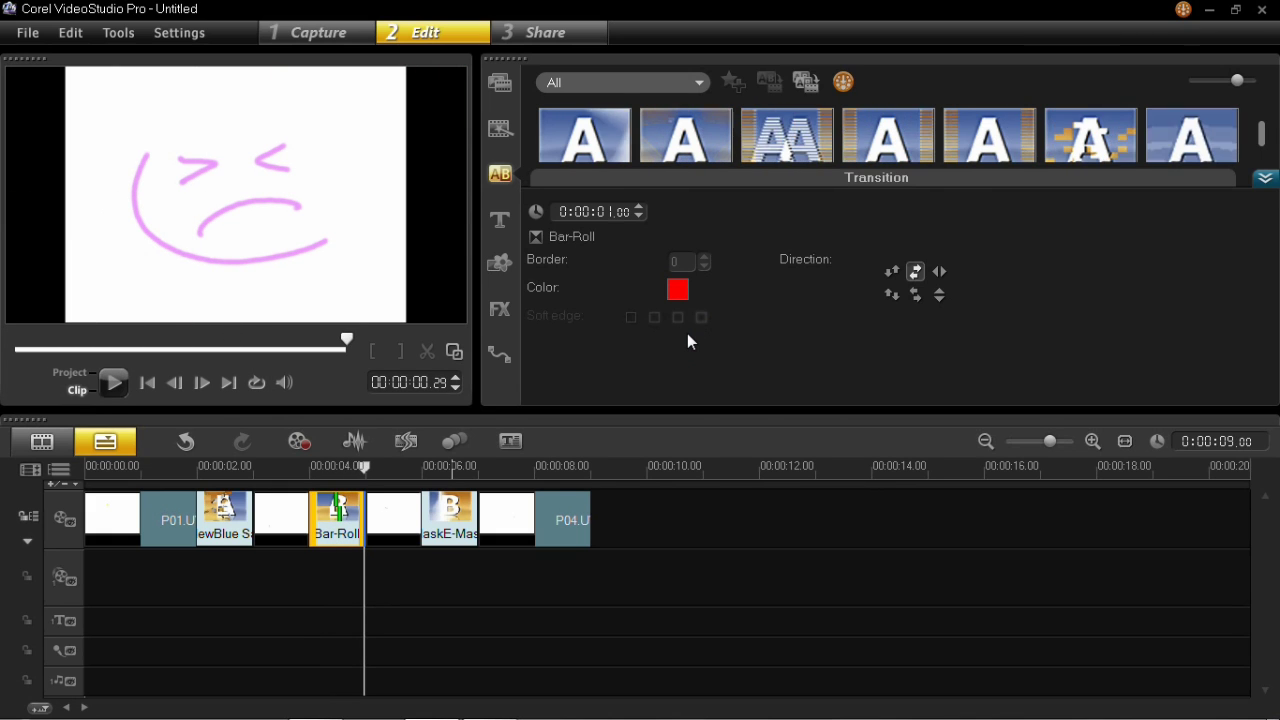
{"action": "left_click", "coordinate": [1265, 180]}
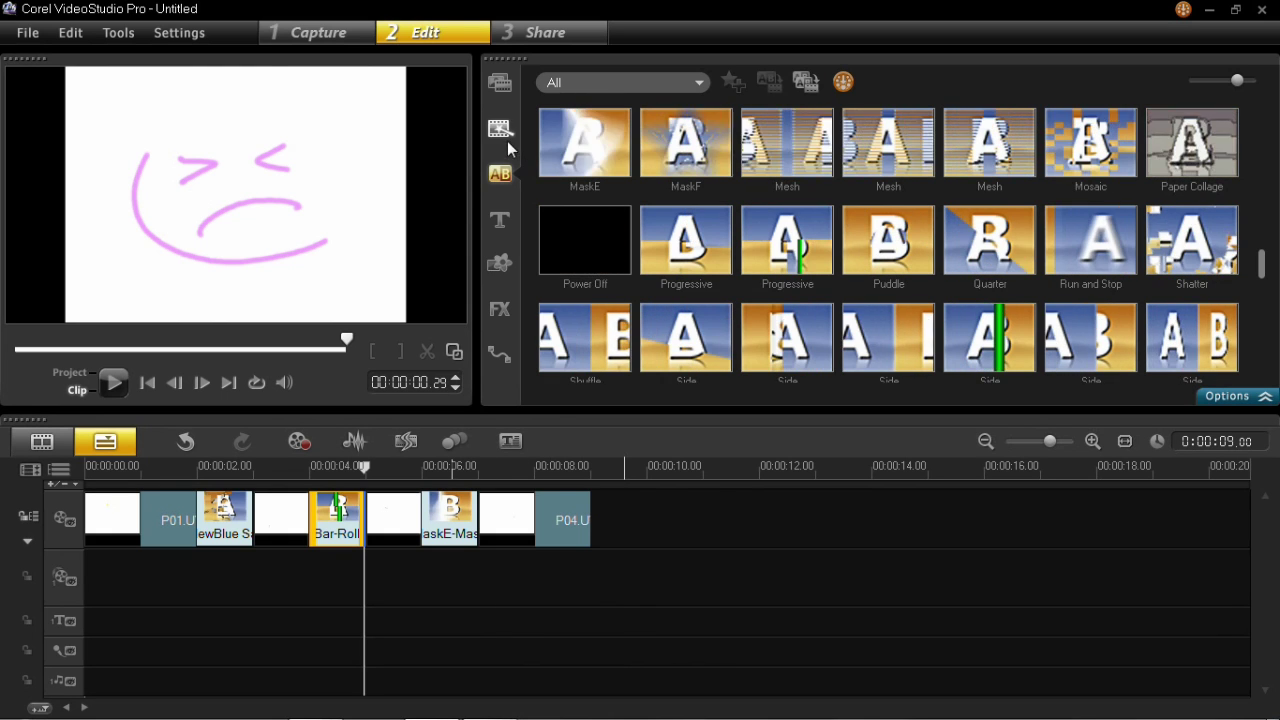
Step: Go back to the media library, scroll to the audio files and select M05
{"action": "left_click", "coordinate": [500, 82]}
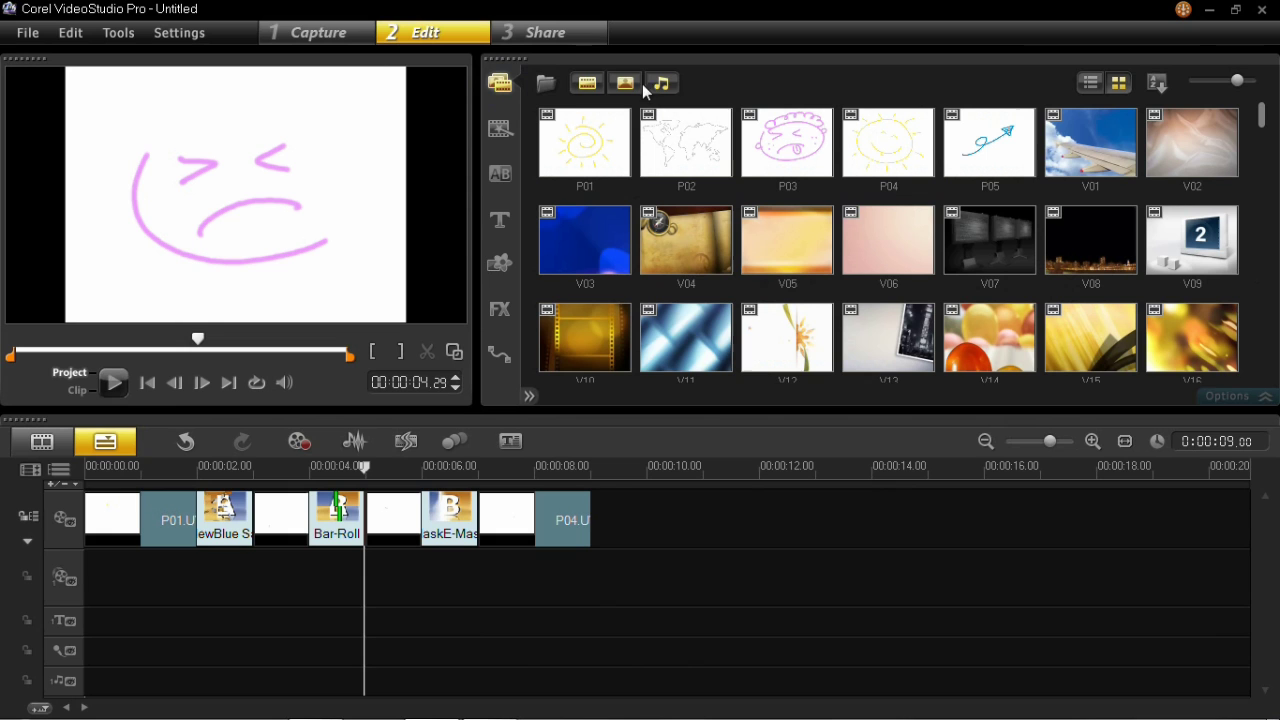
{"action": "left_click_drag", "start_coordinate": [1261, 118], "coordinate": [1265, 201]}
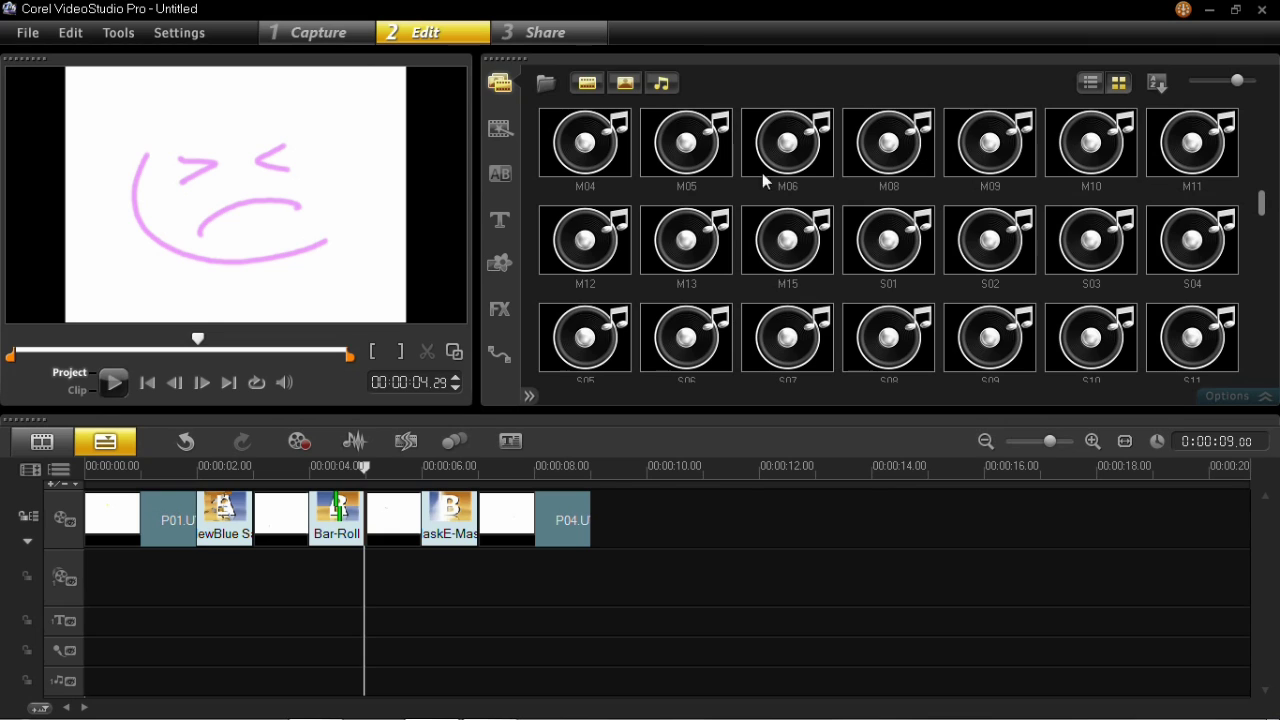
{"action": "left_click", "coordinate": [693, 163]}
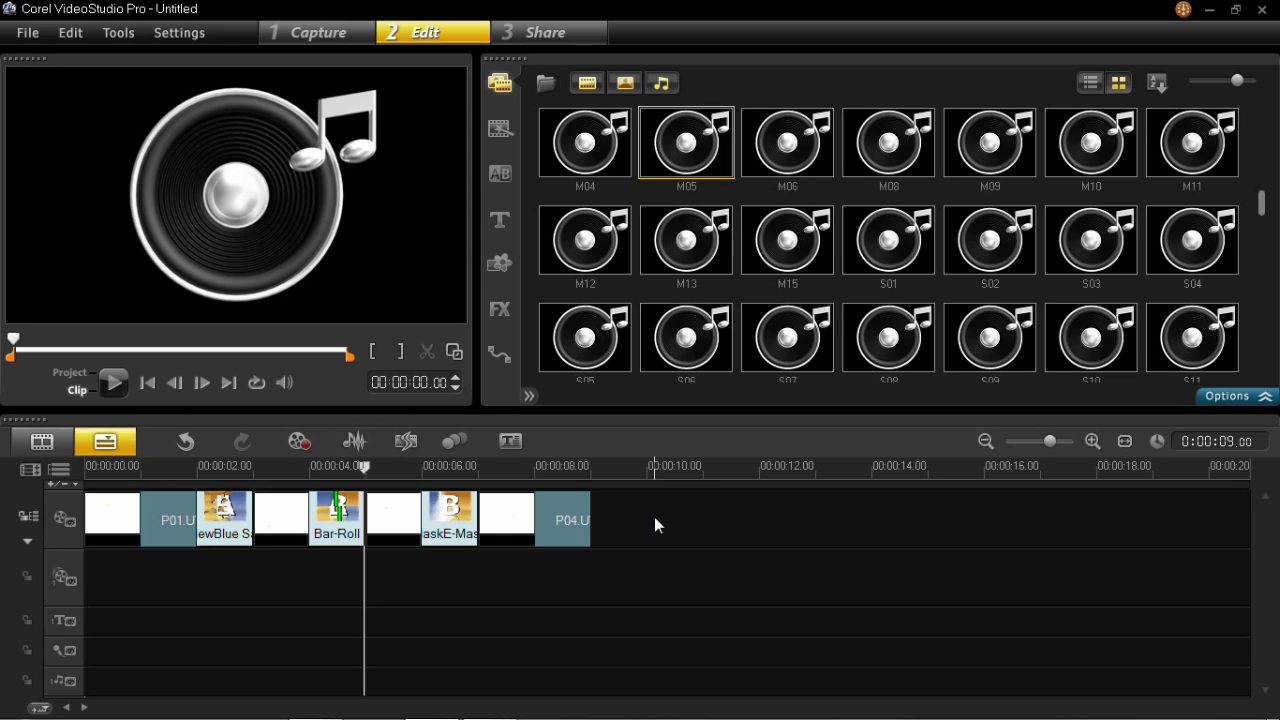
Step: Drop M05 onto the Music track and play it together with the drawing clips
{"action": "left_click_drag", "start_coordinate": [692, 168], "coordinate": [652, 481]}
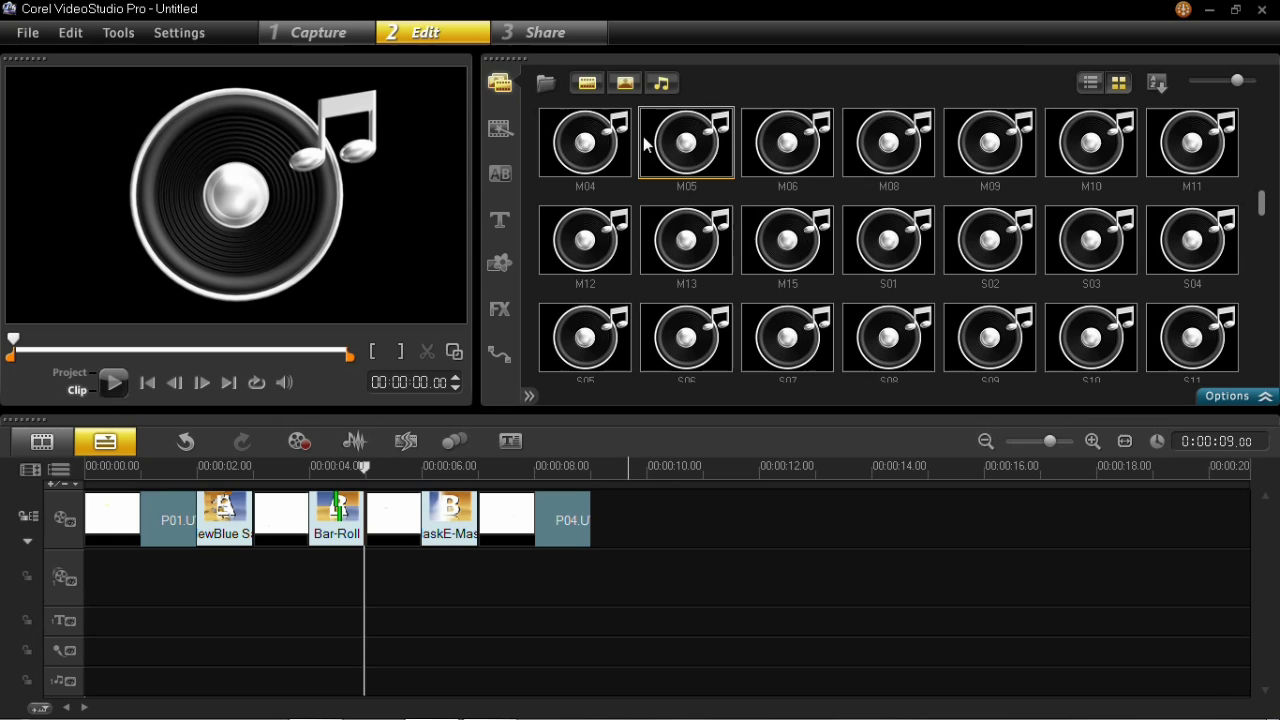
{"action": "left_click_drag", "start_coordinate": [690, 150], "coordinate": [456, 476]}
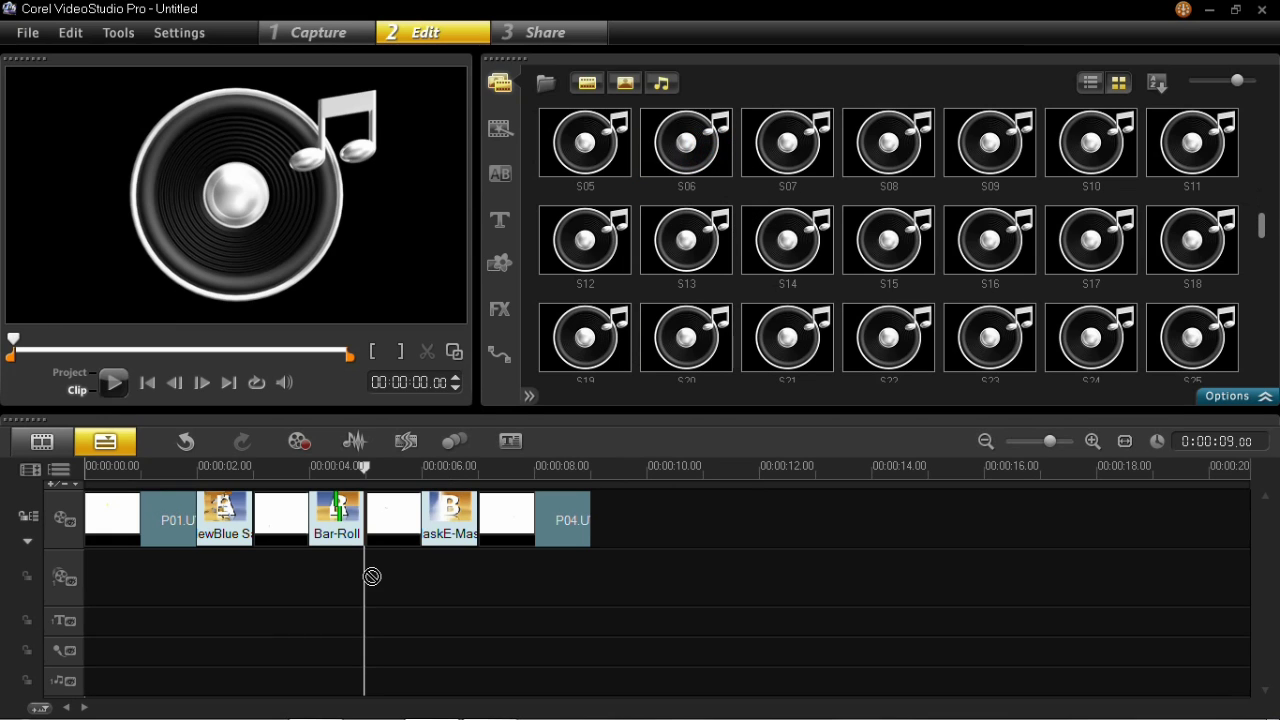
{"action": "left_click_drag", "start_coordinate": [372, 576], "coordinate": [84, 651]}
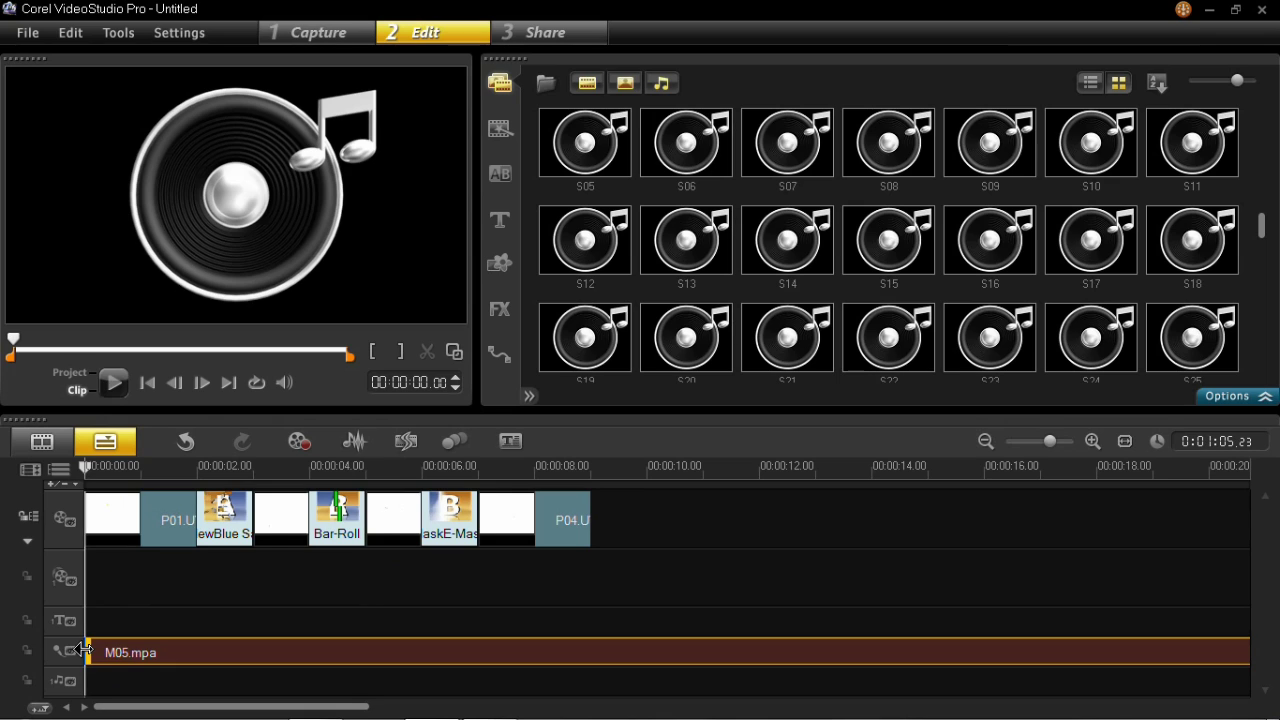
{"action": "left_click", "coordinate": [115, 382]}
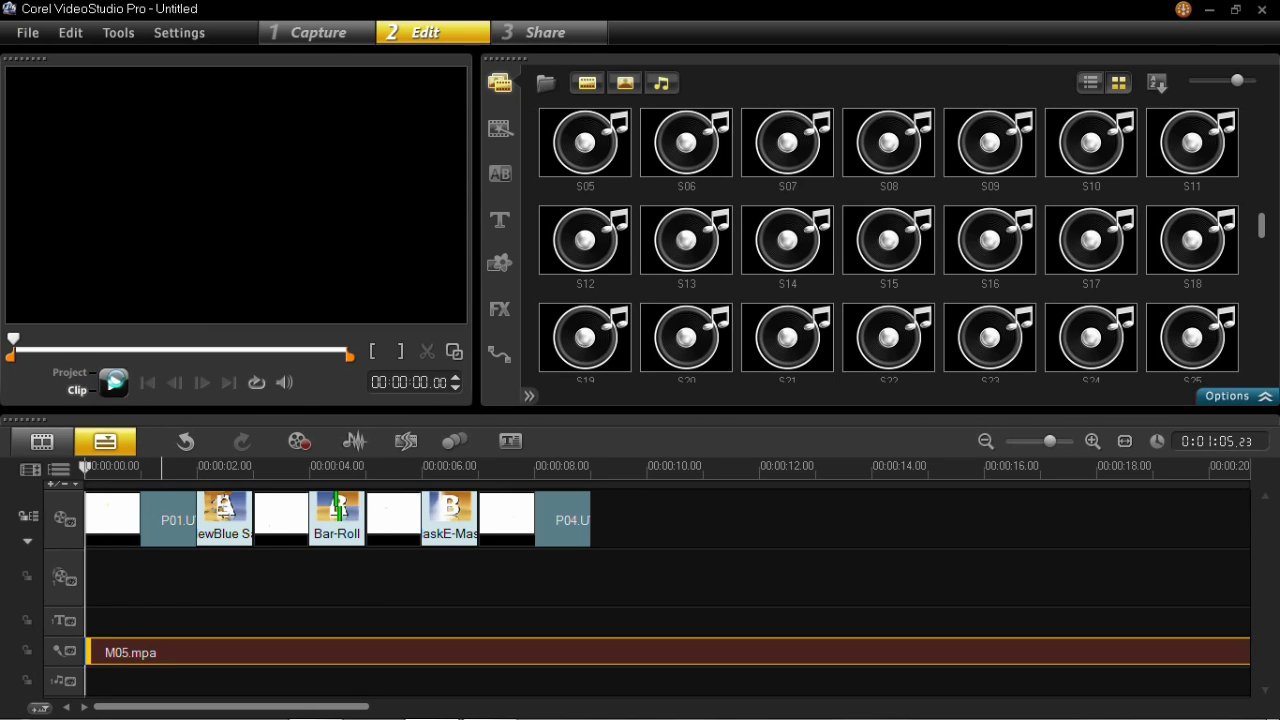
{"action": "left_click", "coordinate": [115, 382]}
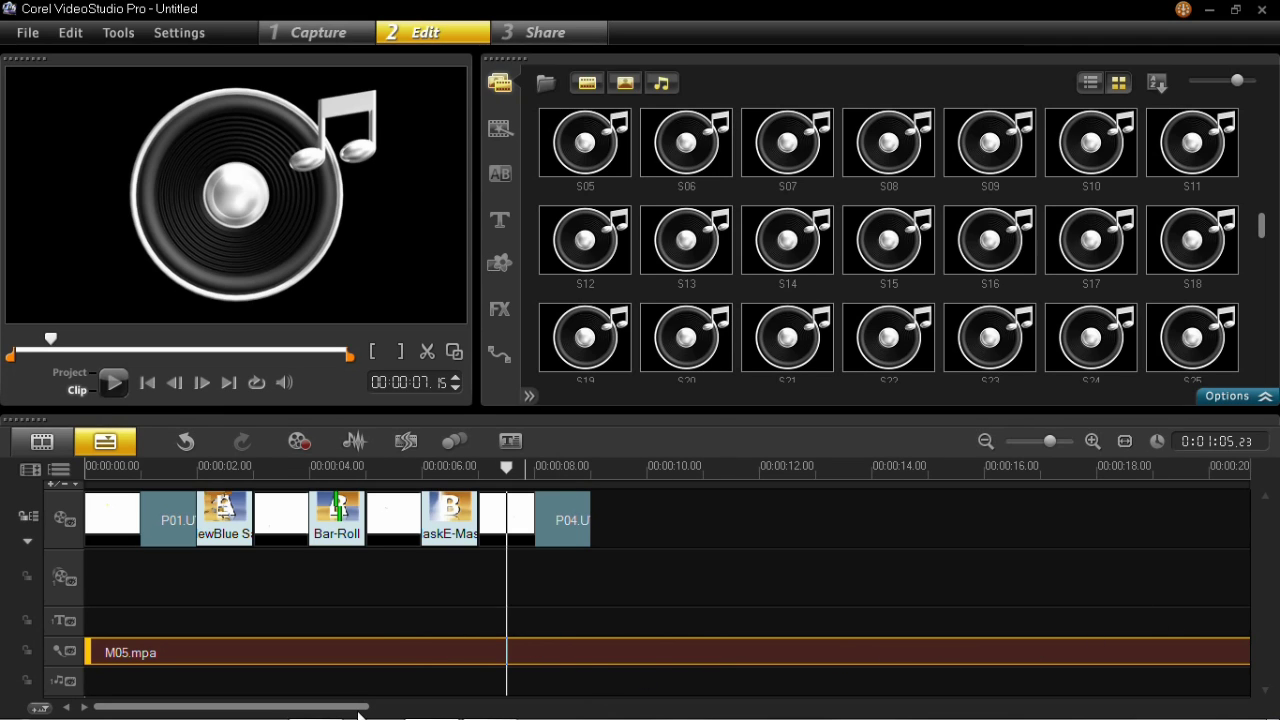
Step: Trim M05.mpa to end with P04, bringing the project to 00:00:09.00, then play it
{"action": "left_click_drag", "start_coordinate": [360, 706], "coordinate": [930, 703]}
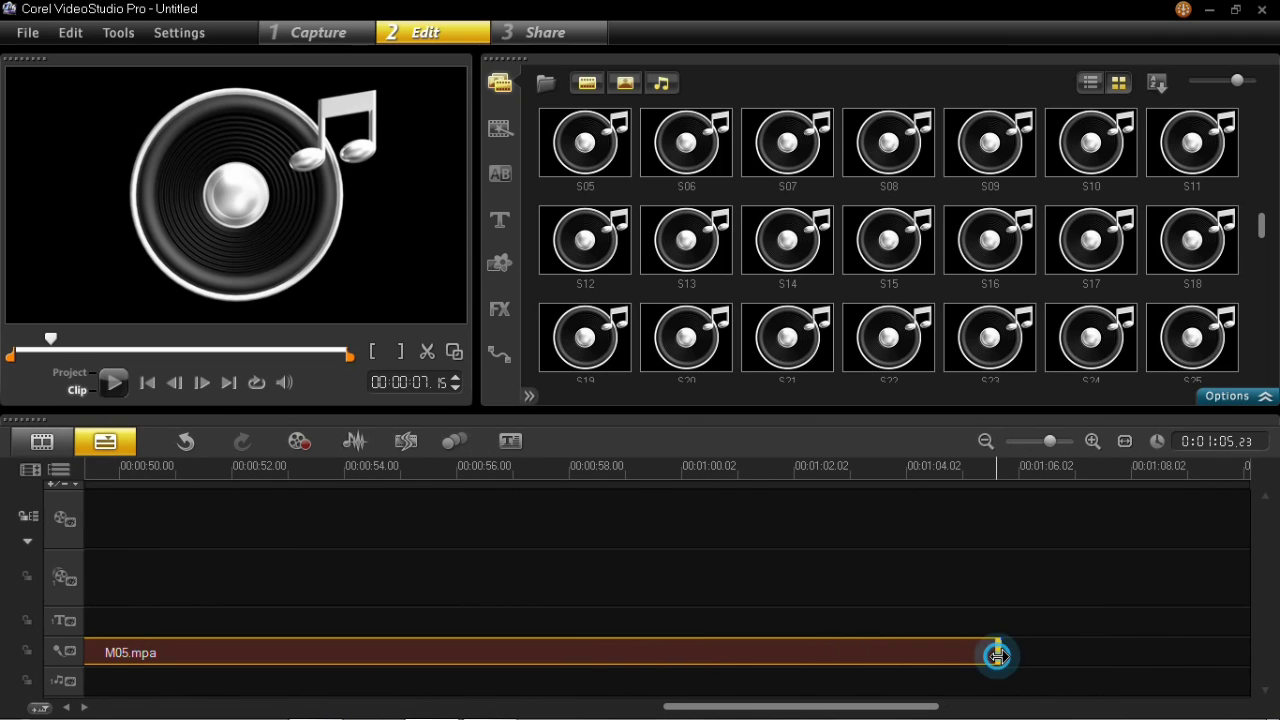
{"action": "left_click_drag", "start_coordinate": [997, 654], "coordinate": [595, 654]}
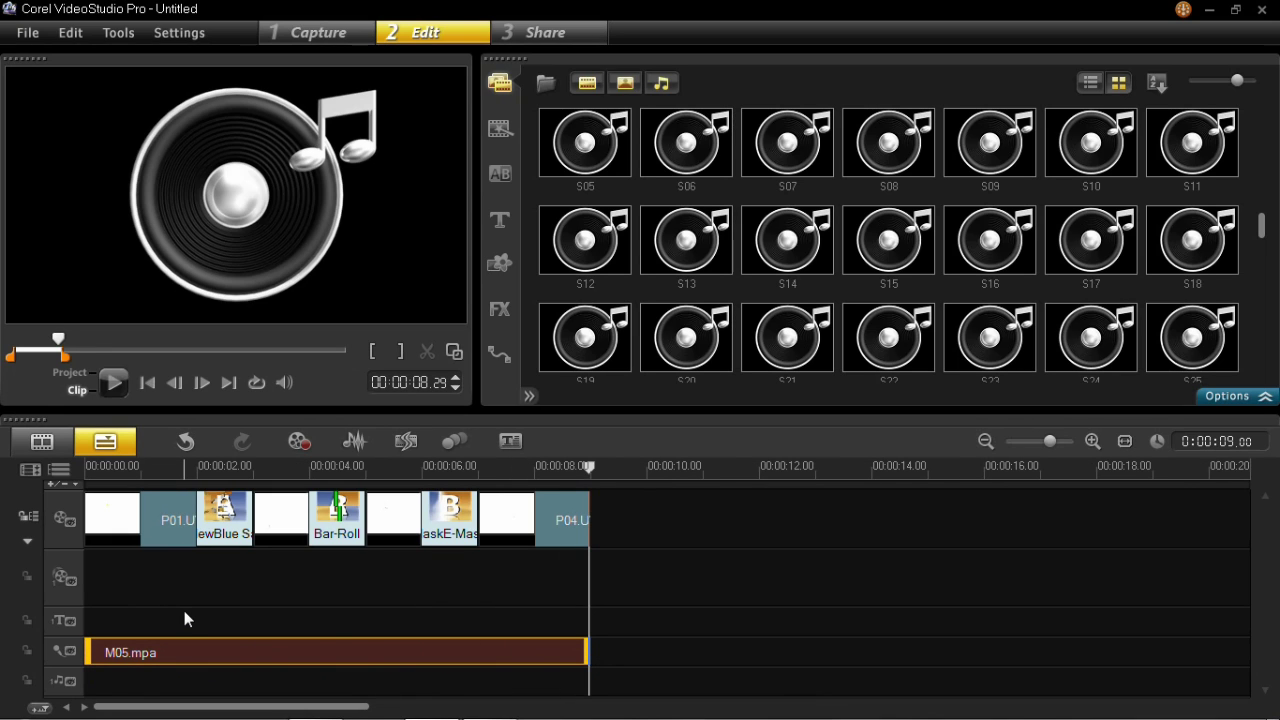
{"action": "left_click", "coordinate": [113, 384]}
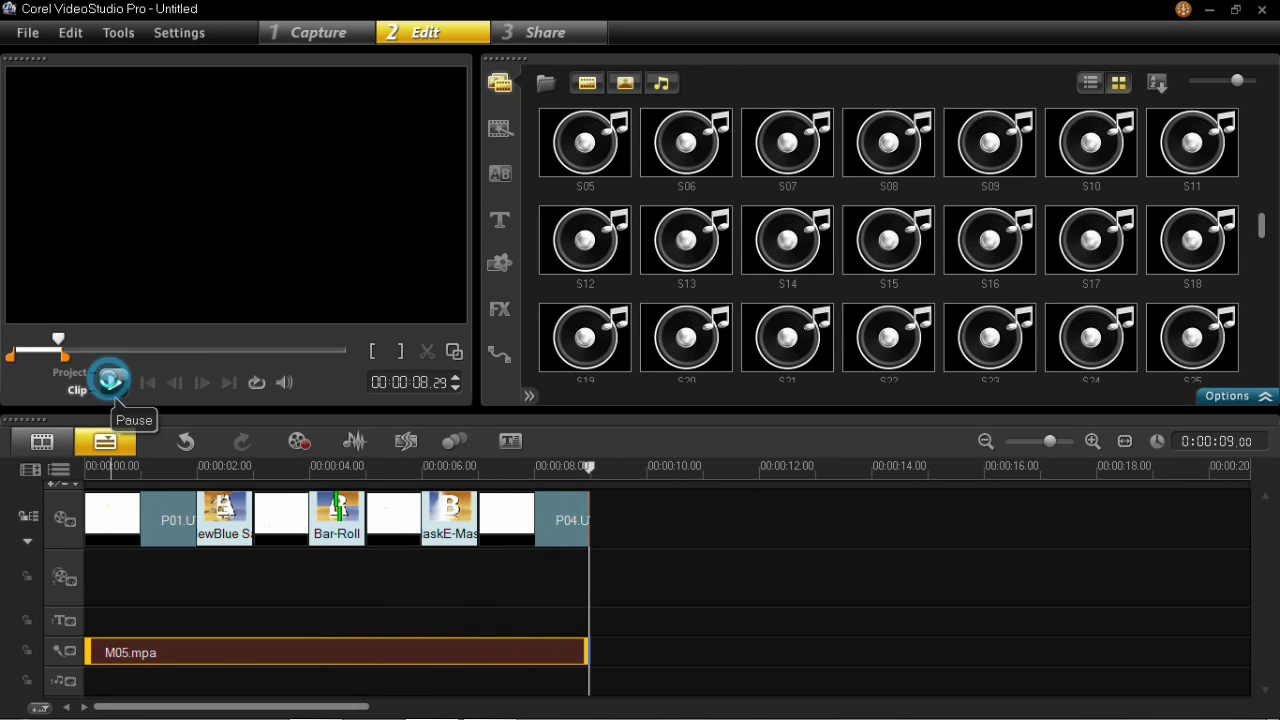
{"action": "left_click", "coordinate": [113, 382]}
{"action": "left_click", "coordinate": [113, 382]}
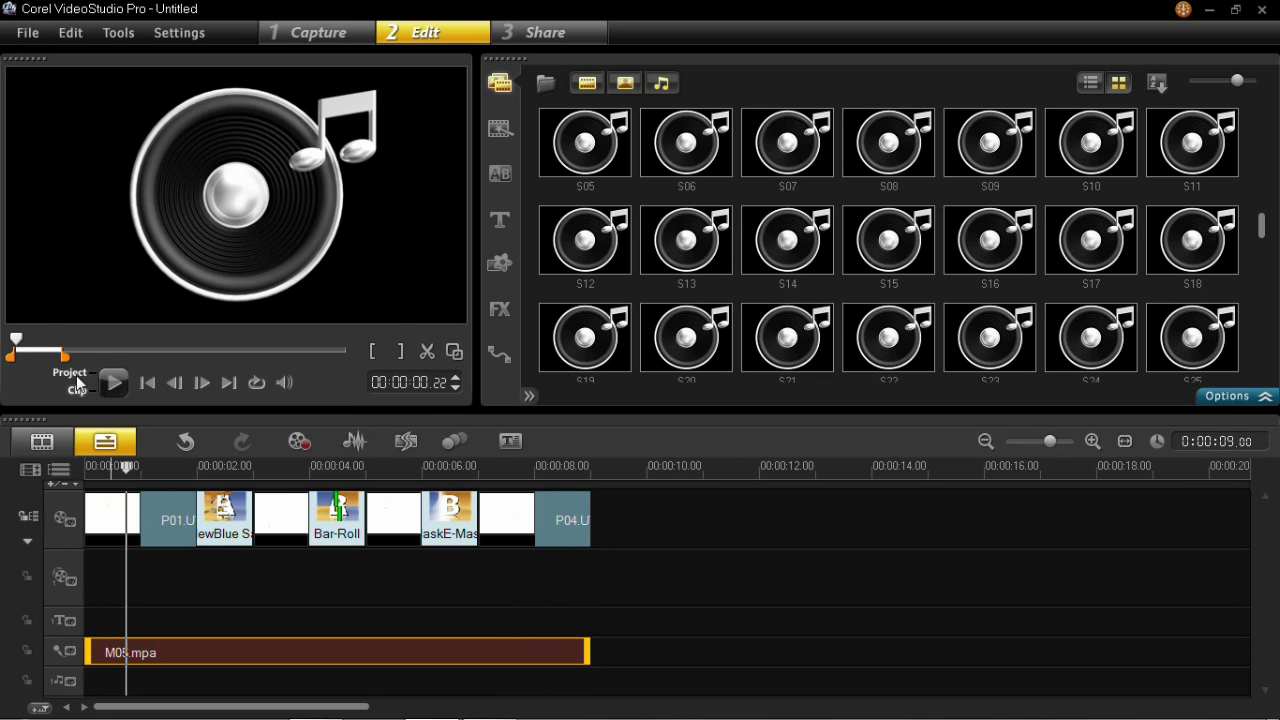
{"action": "left_click", "coordinate": [76, 379]}
{"action": "left_click", "coordinate": [149, 384]}
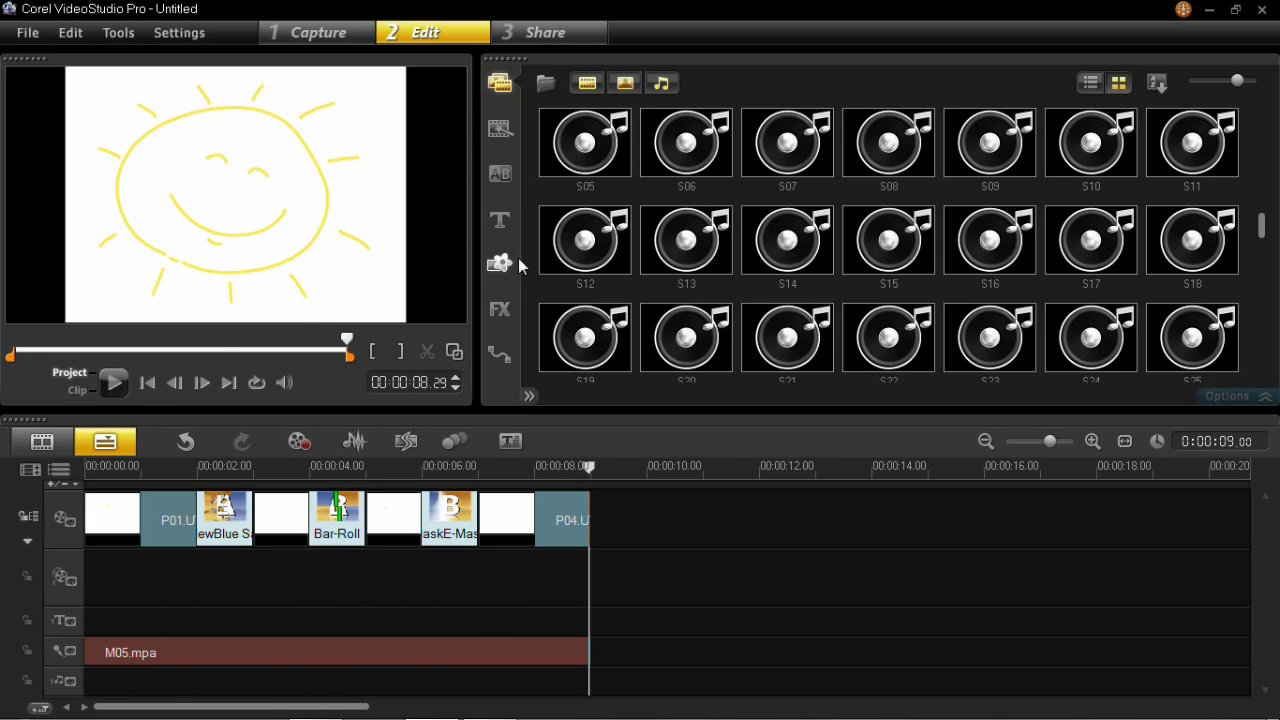
Step: Preview the 'Much More To Come' favourite title and place it after P04
{"action": "left_click", "coordinate": [502, 176]}
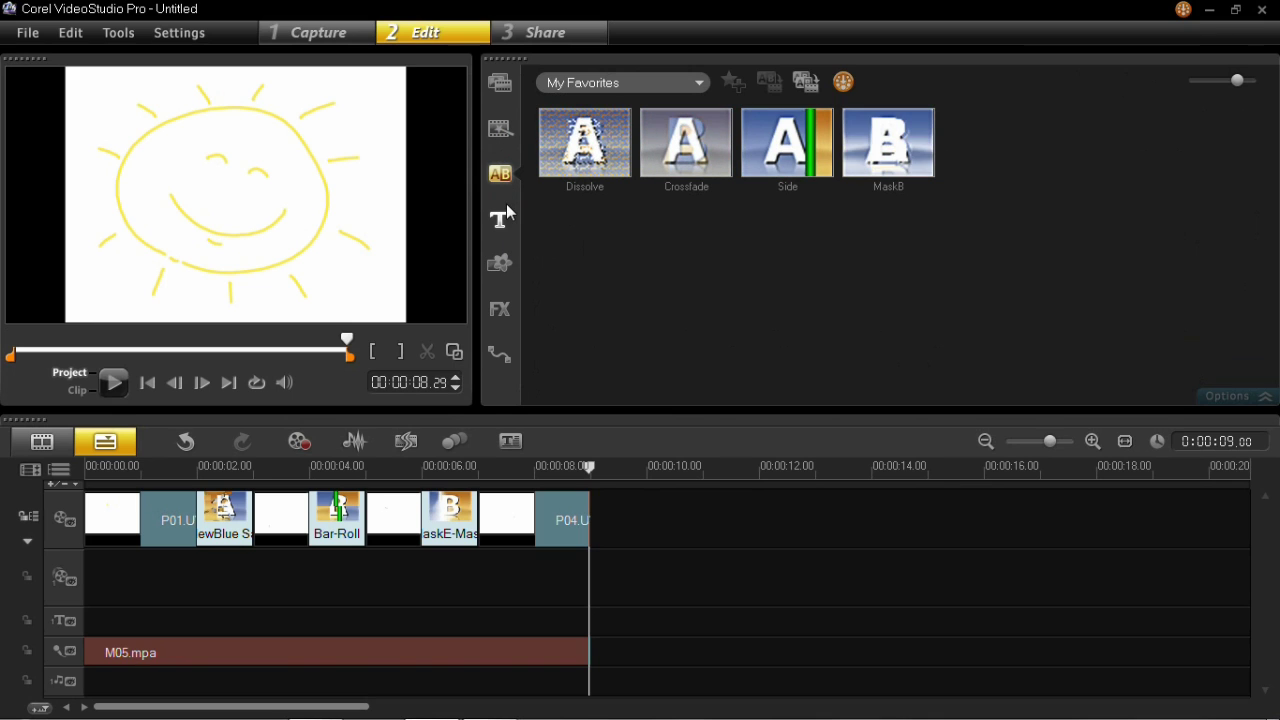
{"action": "left_click", "coordinate": [500, 218]}
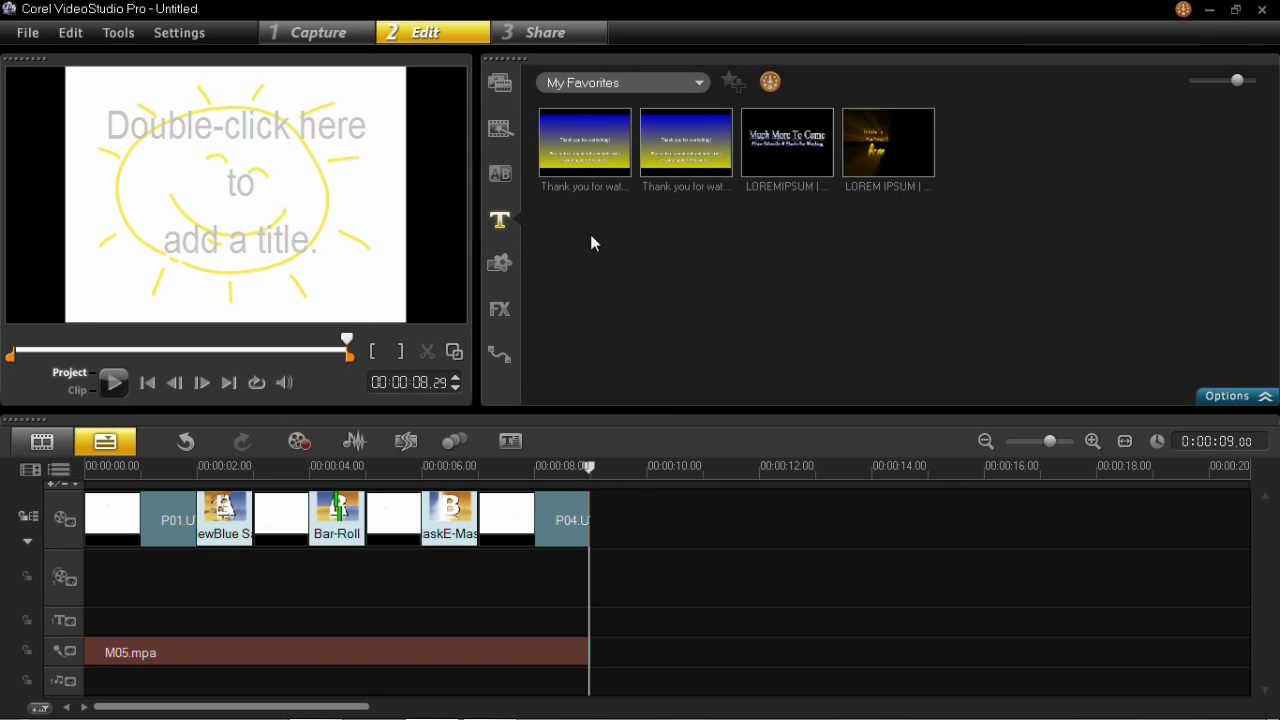
{"action": "left_click", "coordinate": [792, 124]}
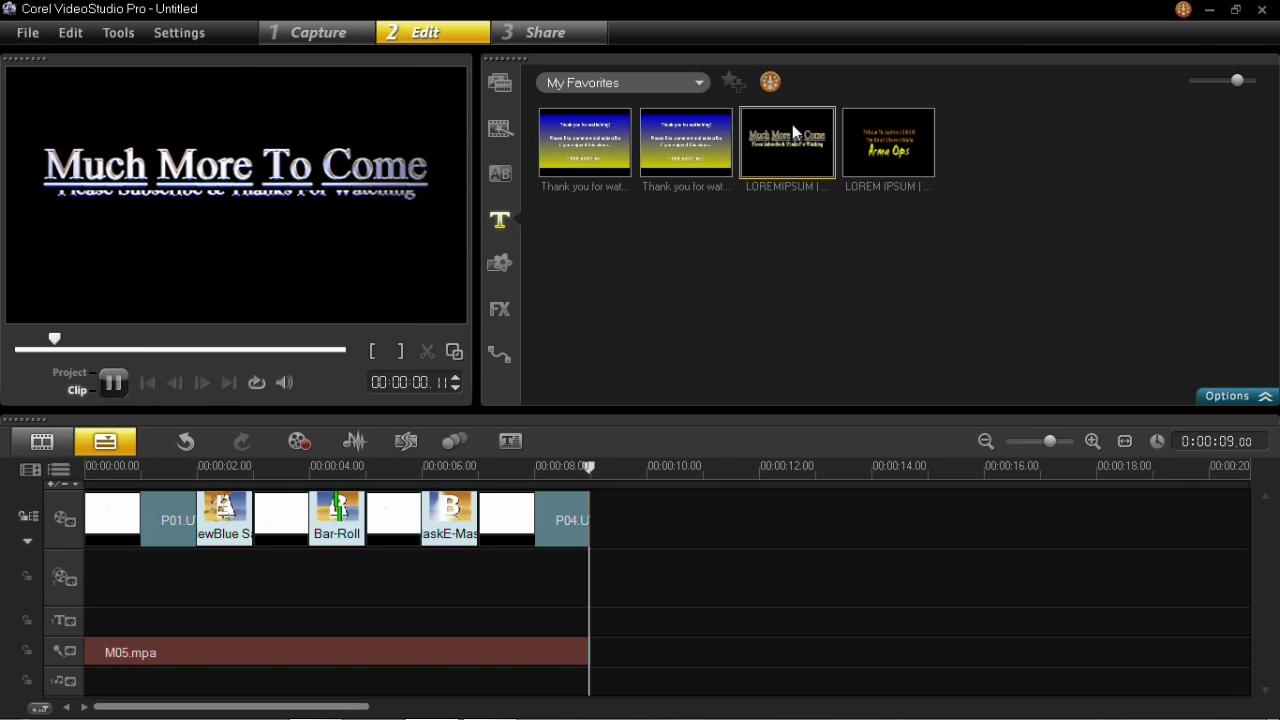
{"action": "left_click", "coordinate": [792, 124]}
{"action": "left_click_drag", "start_coordinate": [792, 124], "coordinate": [669, 521]}
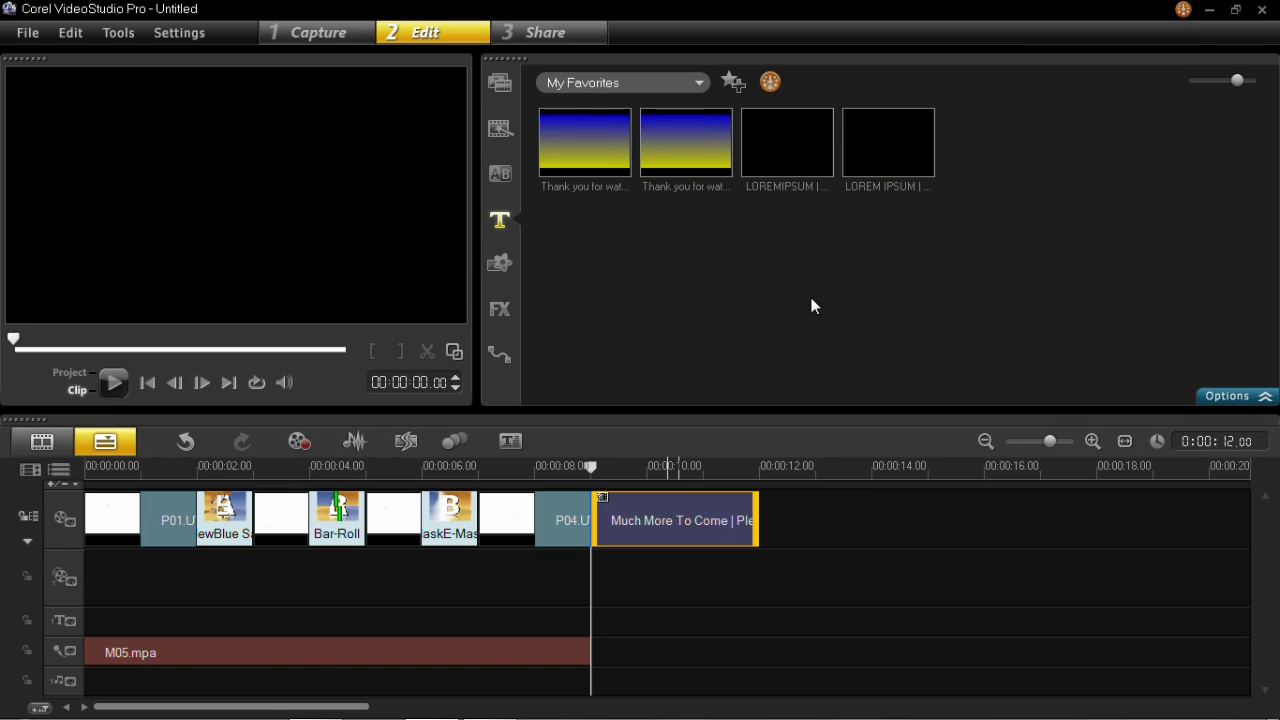
Step: Show the full Title collection and put the 'Lorem | ipsum' title before P01
{"action": "left_click", "coordinate": [698, 85]}
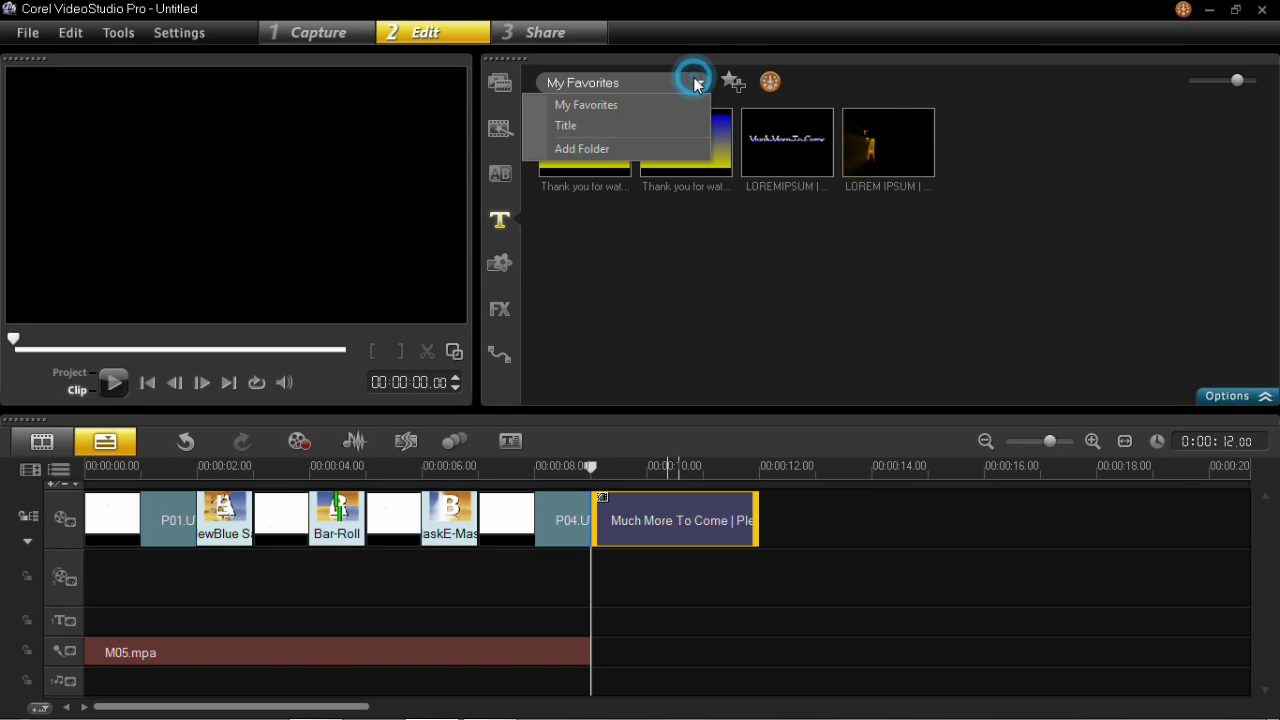
{"action": "left_click", "coordinate": [625, 125]}
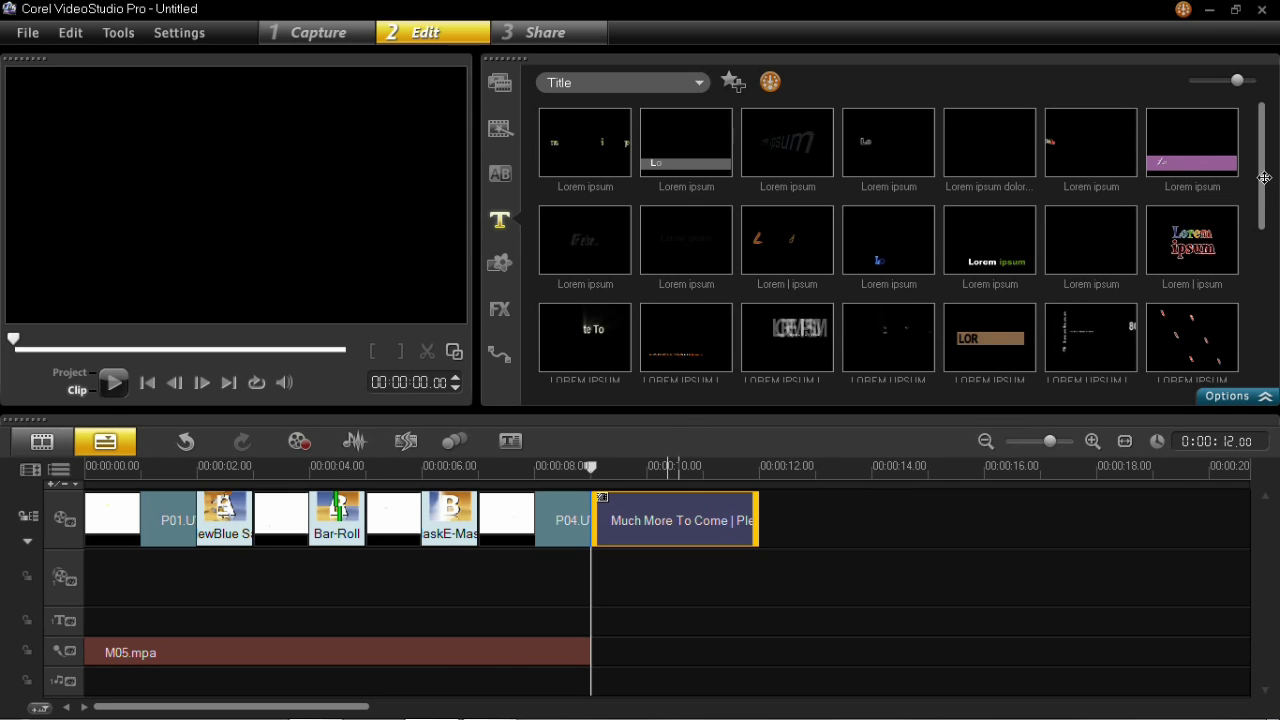
{"action": "left_click_drag", "start_coordinate": [1264, 177], "coordinate": [1264, 203]}
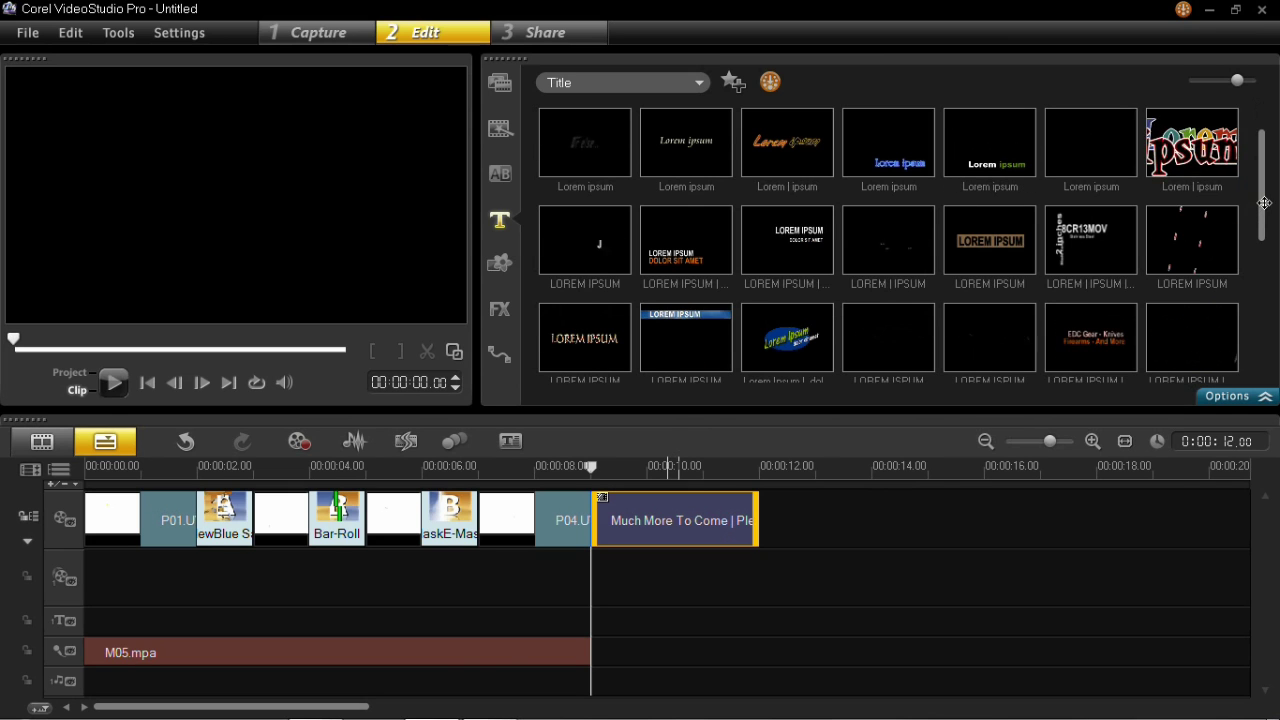
{"action": "scroll", "coordinate": [1264, 203], "scroll_direction": "up", "scroll_amount": 1}
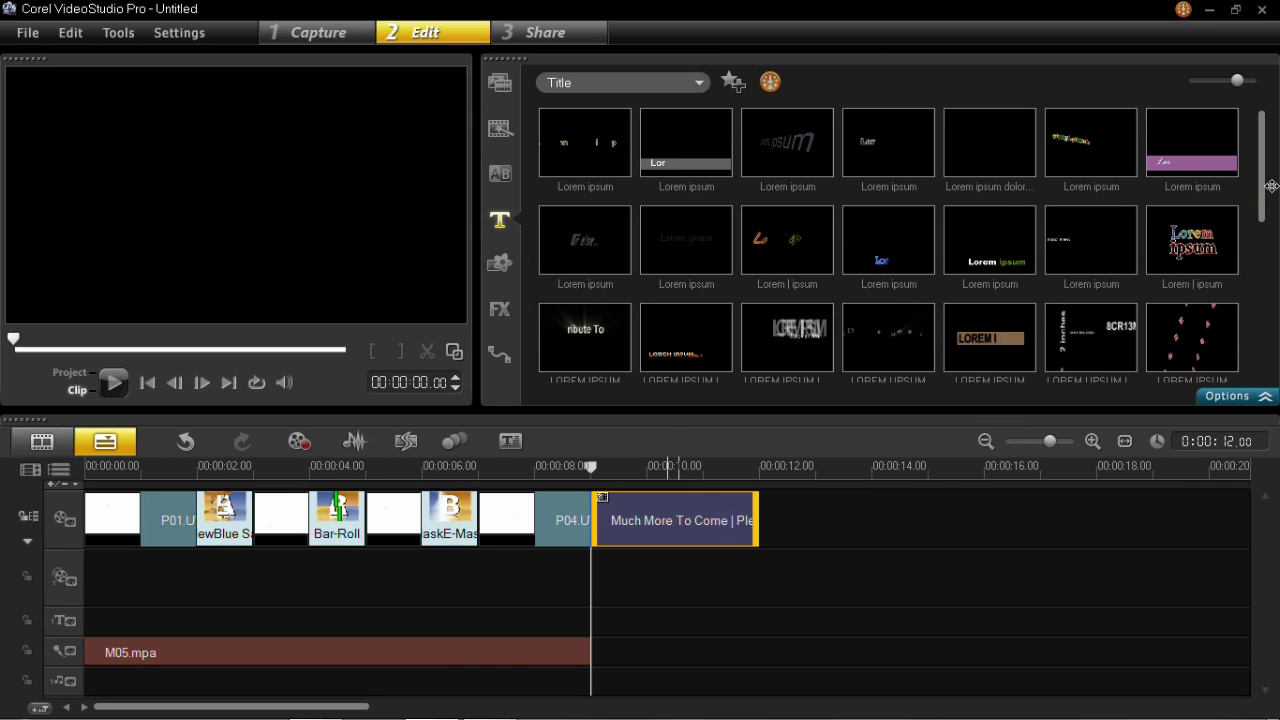
{"action": "left_click", "coordinate": [1202, 233]}
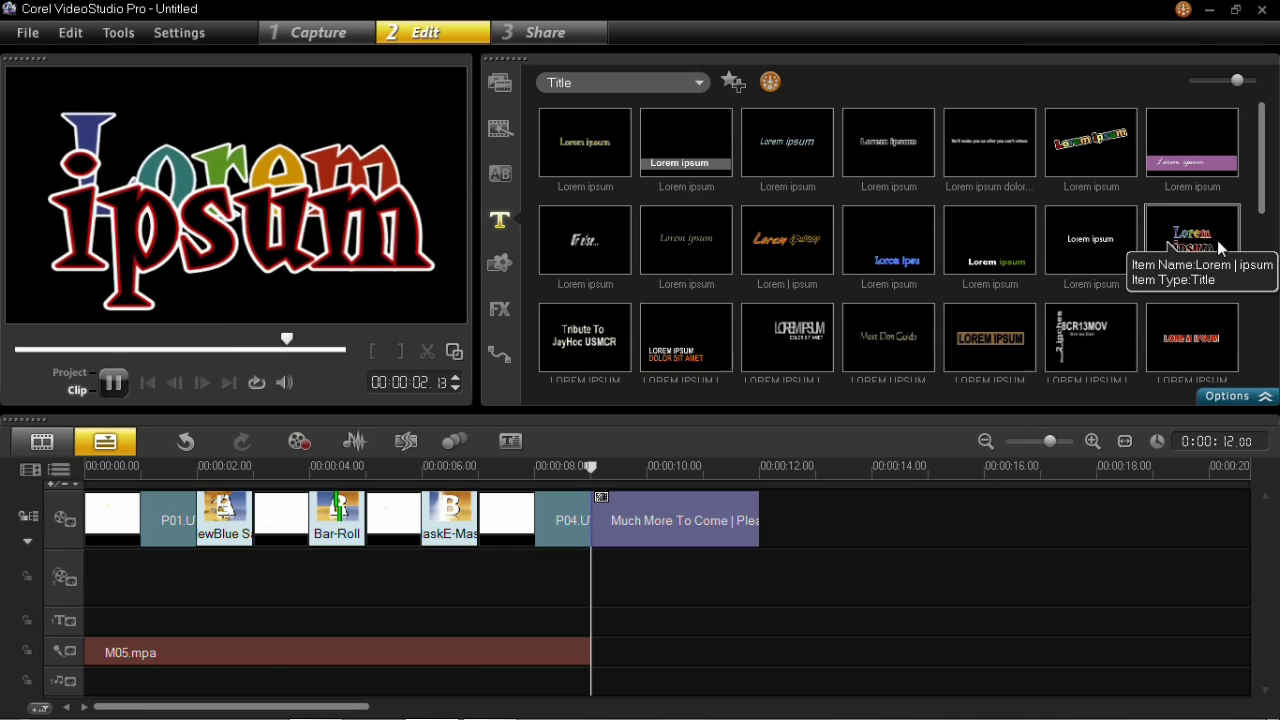
{"action": "left_click_drag", "start_coordinate": [1217, 240], "coordinate": [120, 516]}
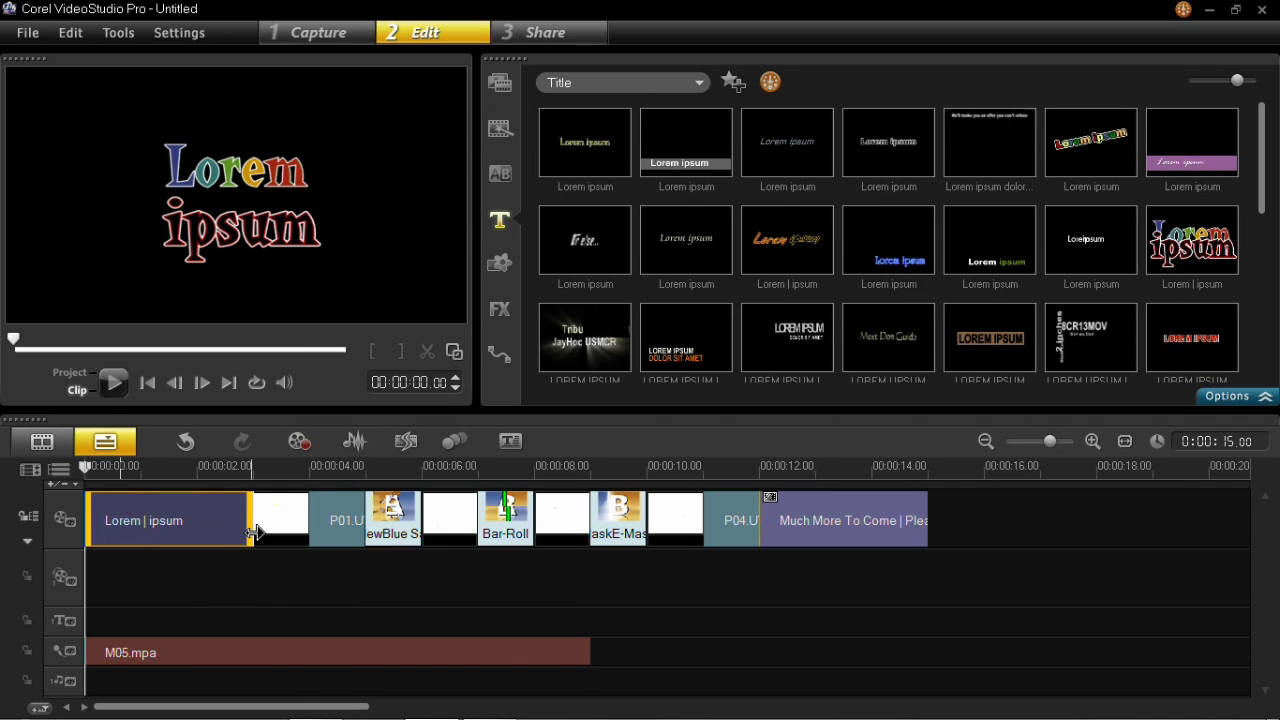
Step: Replace 'Lorem' with 'Intro' in the opening title's top line
{"action": "left_click", "coordinate": [265, 178]}
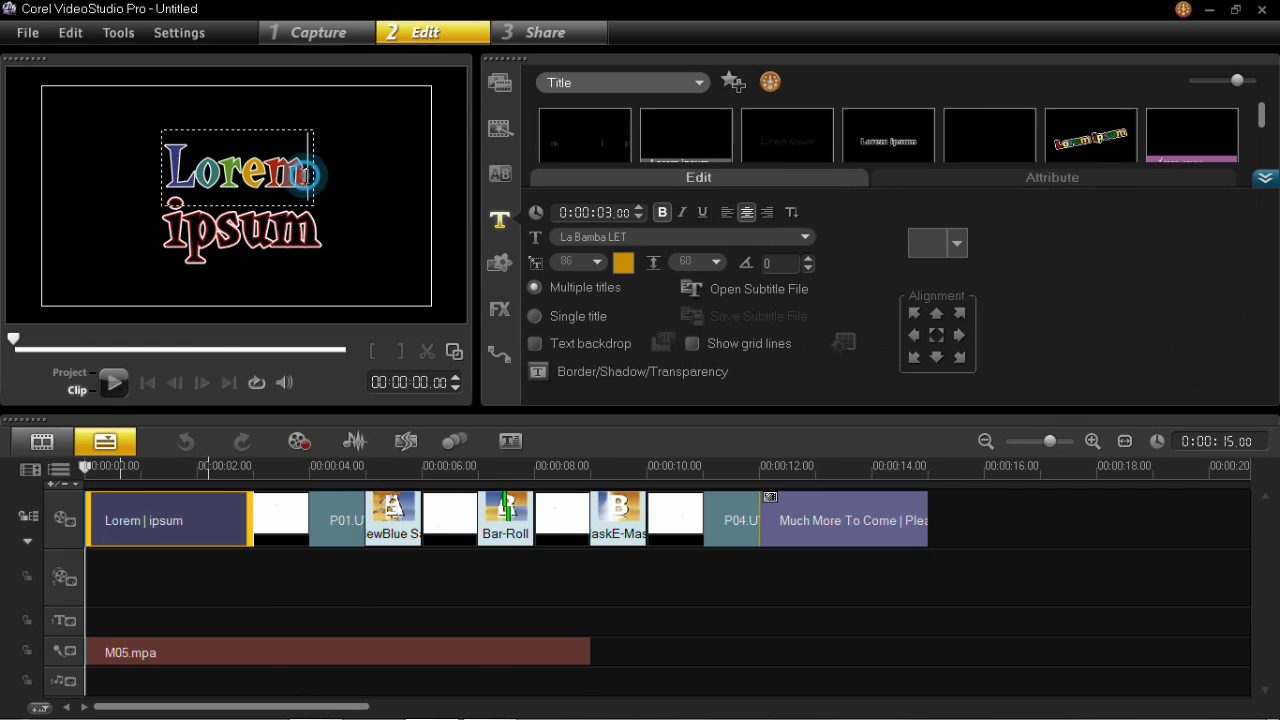
{"action": "left_click_drag", "start_coordinate": [305, 175], "coordinate": [157, 188]}
{"action": "type", "text": "IN"}
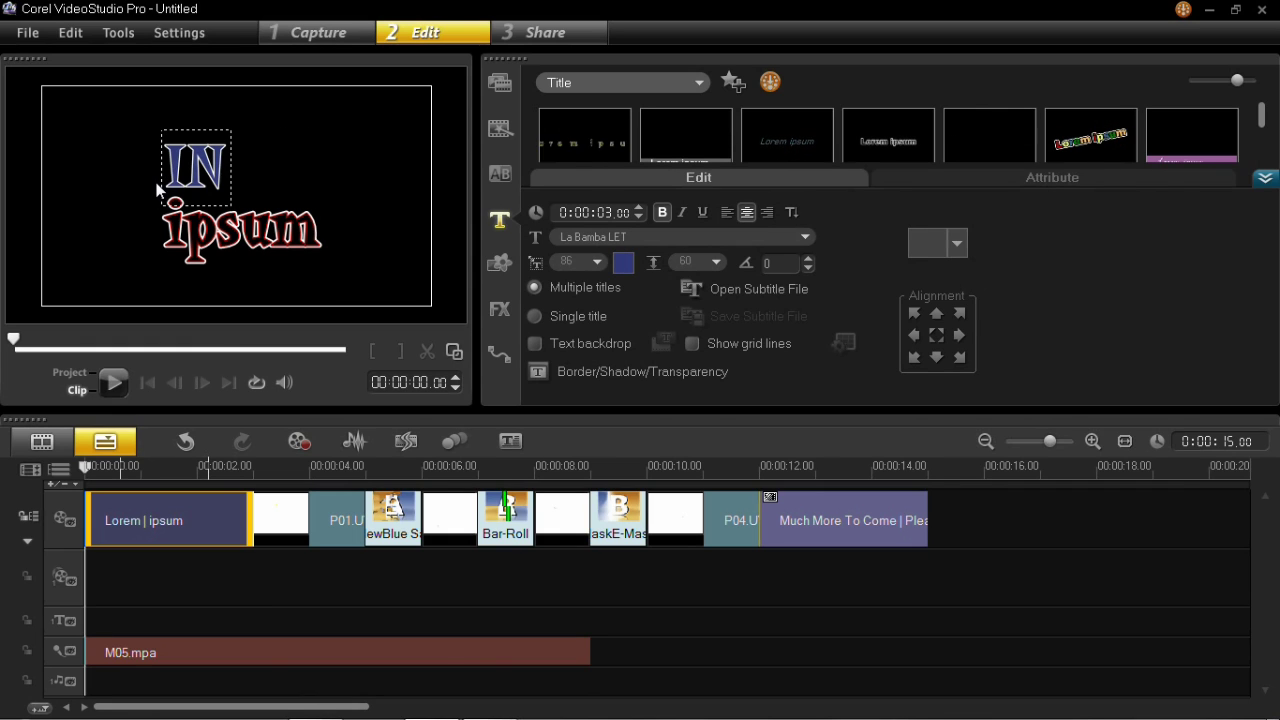
{"action": "key", "text": "BackSpace"}
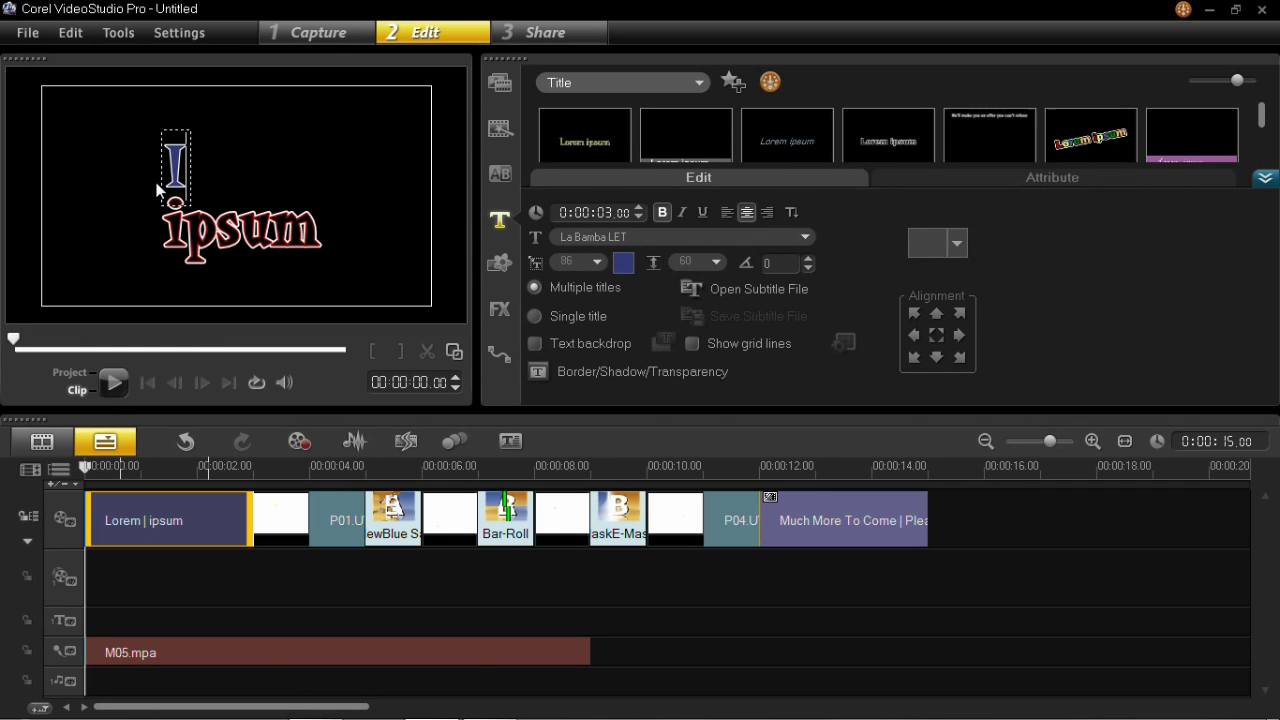
{"action": "type", "text": "ntro"}
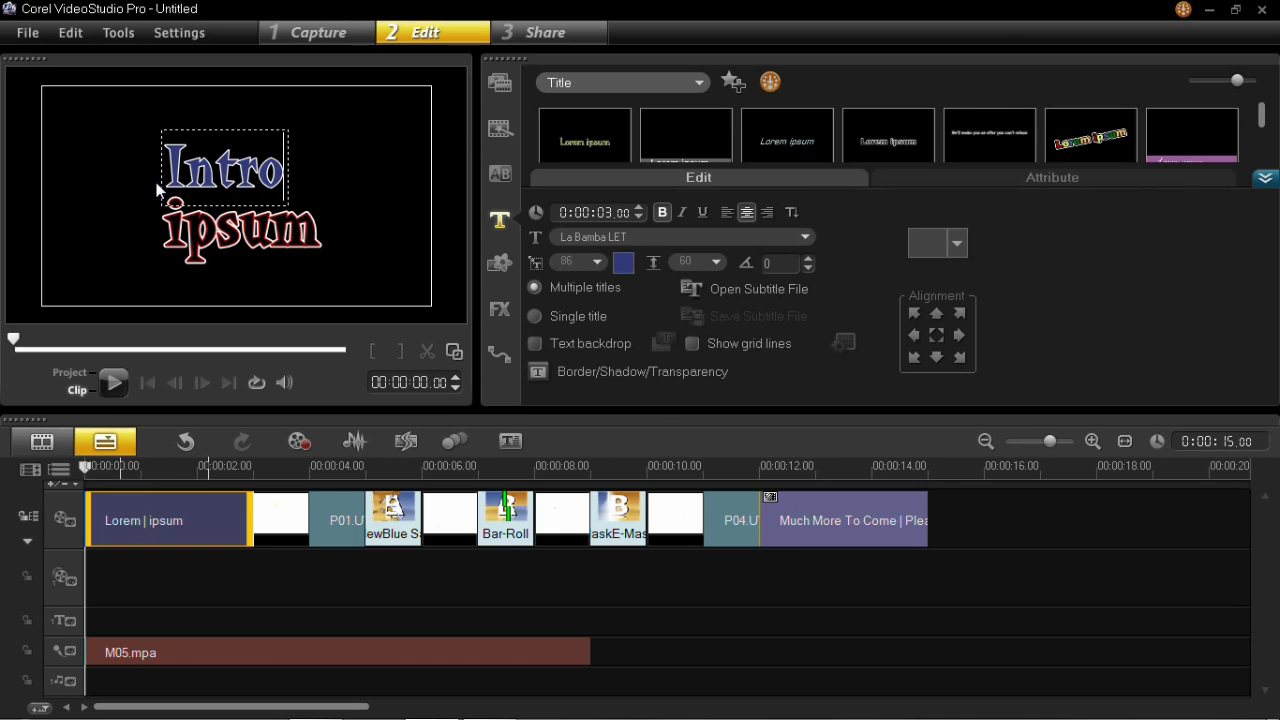